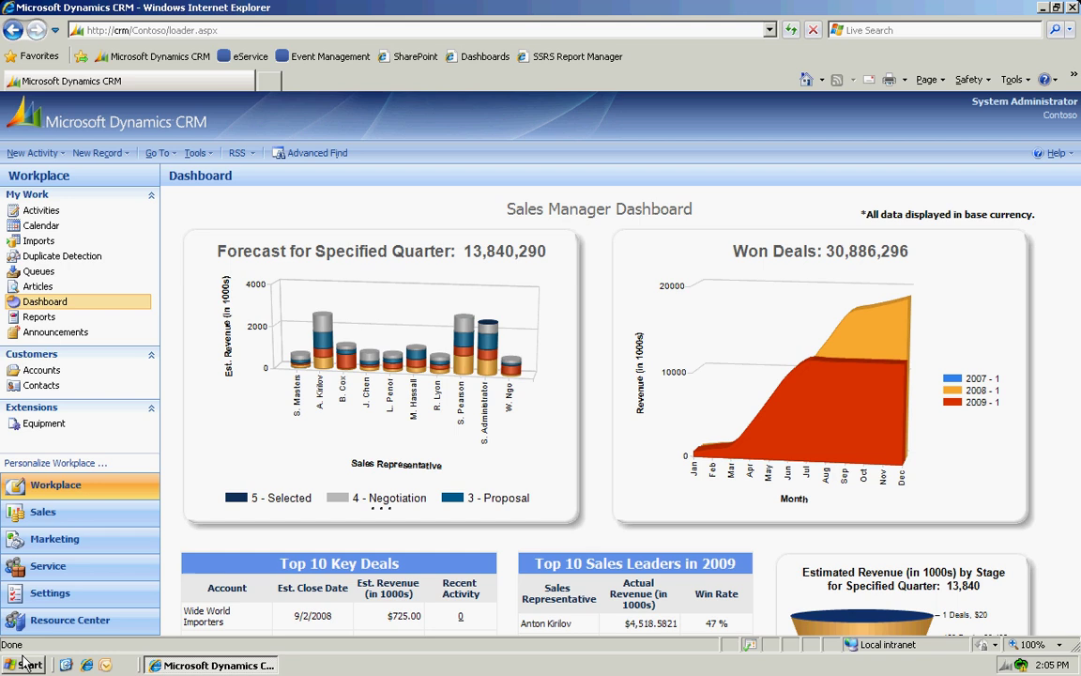
# Go to Settings to list the 32 existing workflows.
pyautogui.click(51, 595)
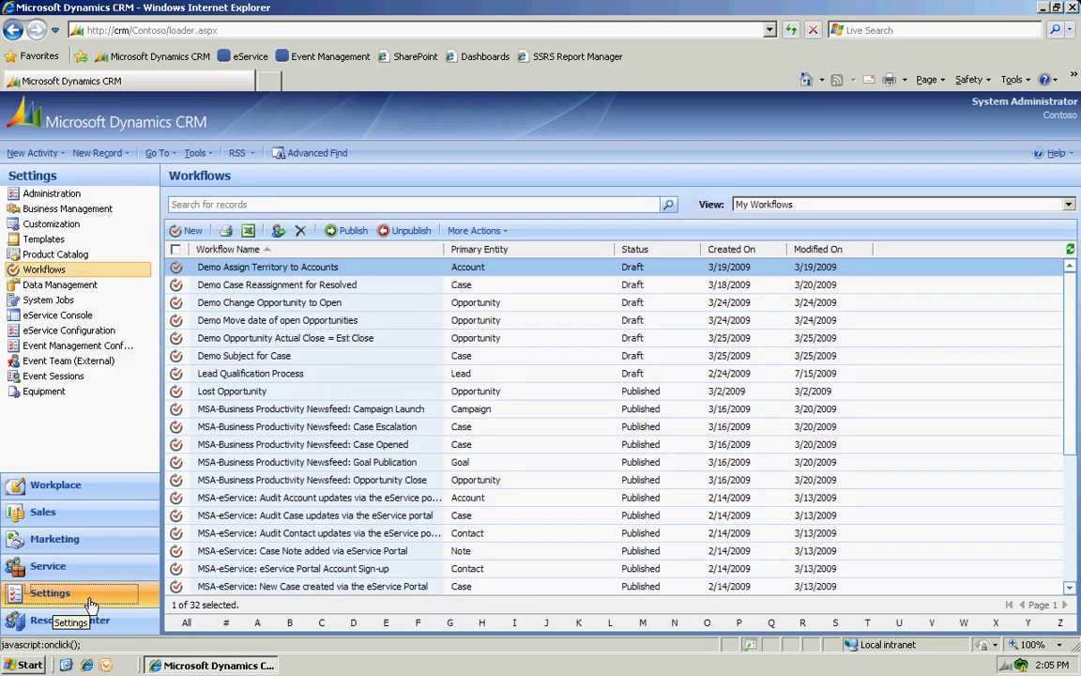
# Create a blank workflow named 'New Web Lead' on the Lead entity.
pyautogui.click(193, 231)
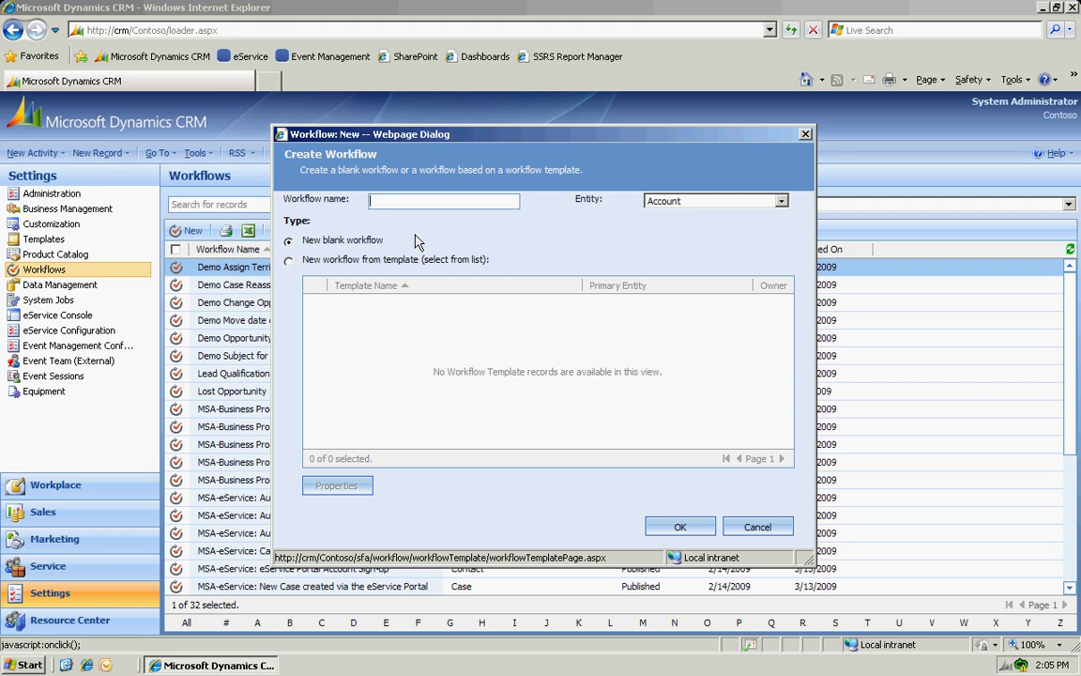
pyautogui.write('New Wev')
pyautogui.write(' Lead')
pyautogui.click(780, 201)
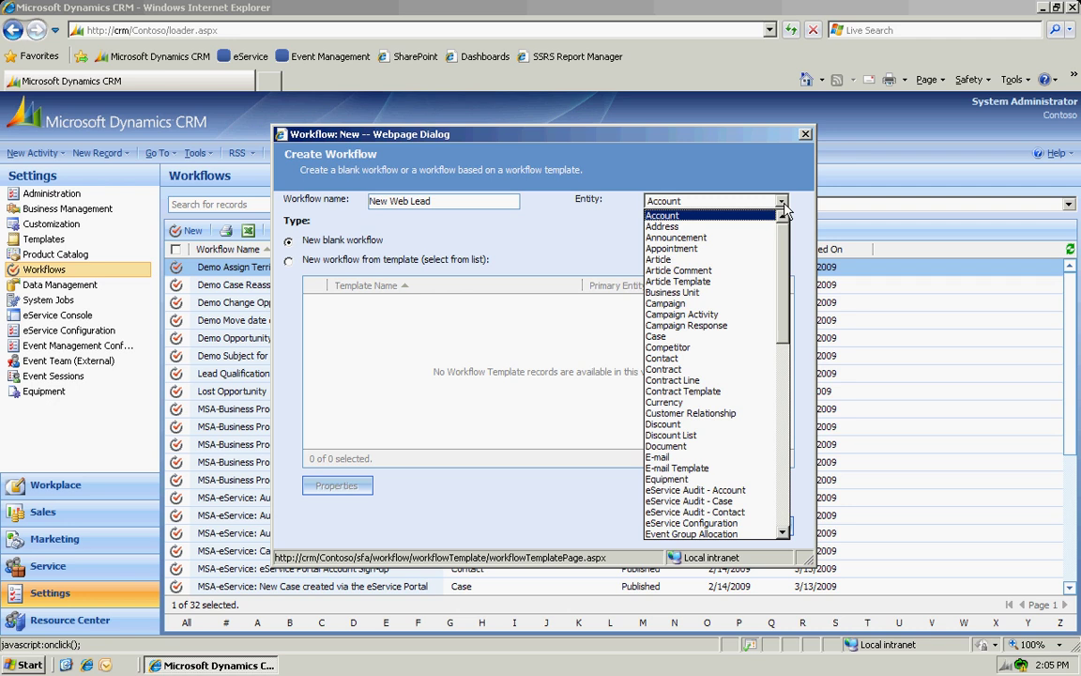
pyautogui.moveTo(784, 291); pyautogui.dragTo(786, 394)
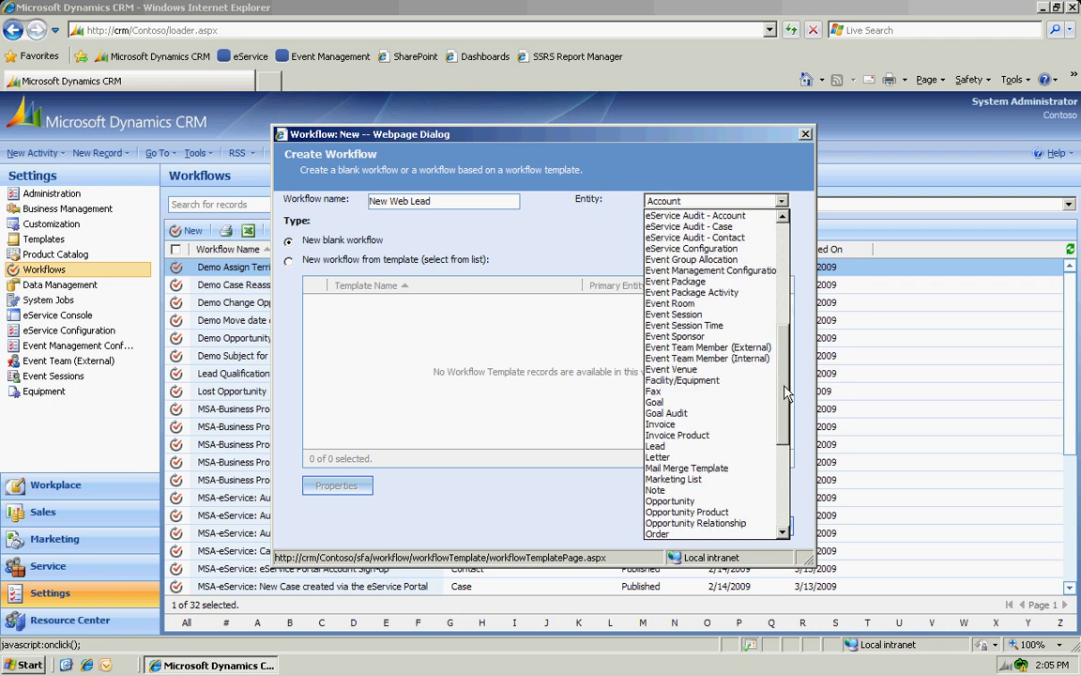
pyautogui.click(657, 447)
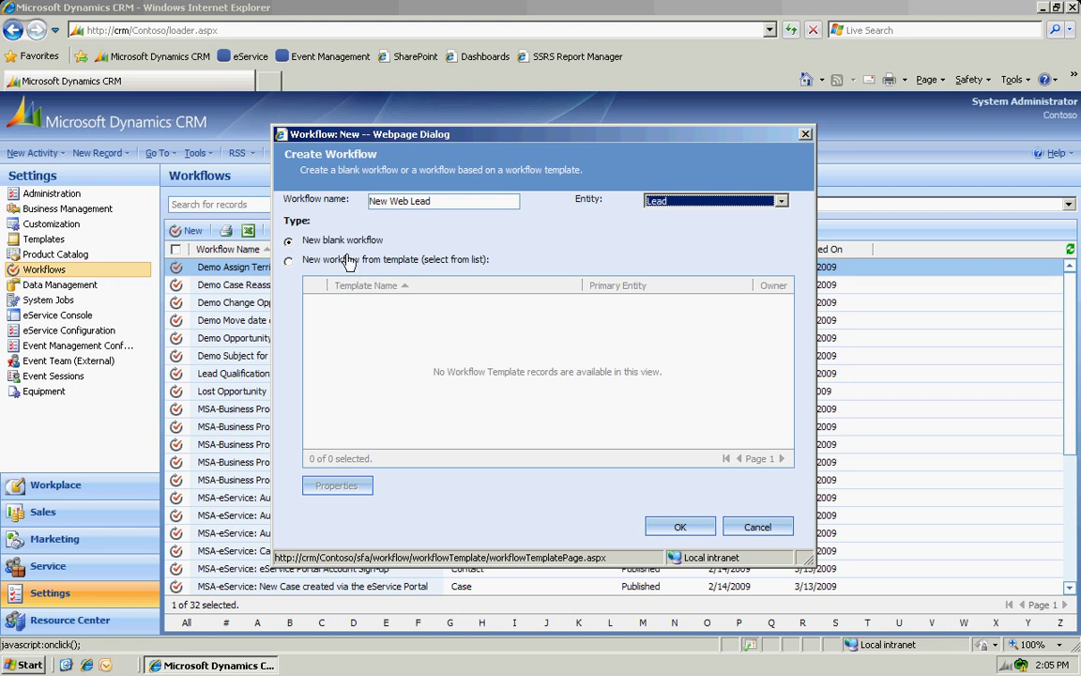
pyautogui.click(672, 531)
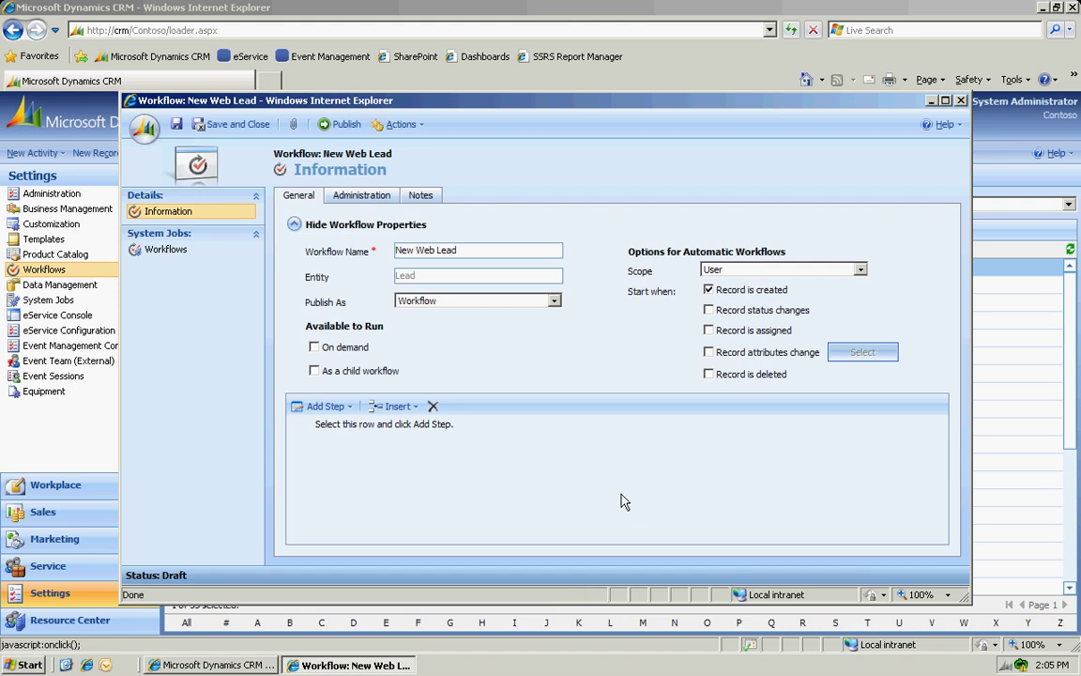
# Set the scope to Organization and add a Send E-mail step titled 'Welcome e-mail message'.
pyautogui.click(859, 270)
pyautogui.click(776, 317)
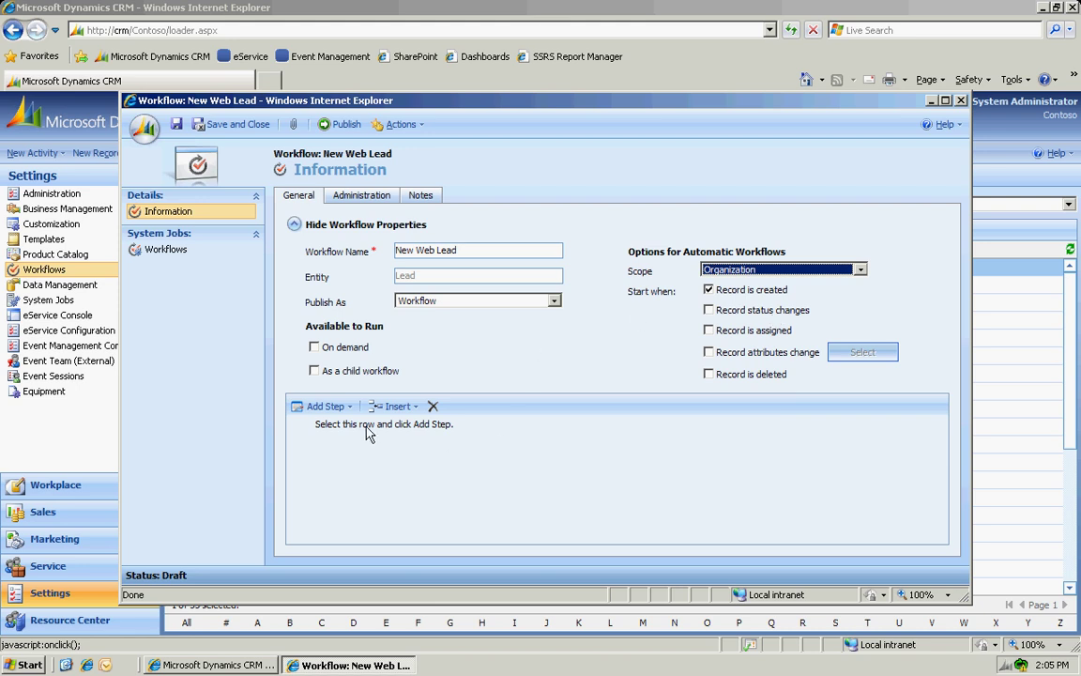
pyautogui.click(327, 413)
pyautogui.click(326, 413)
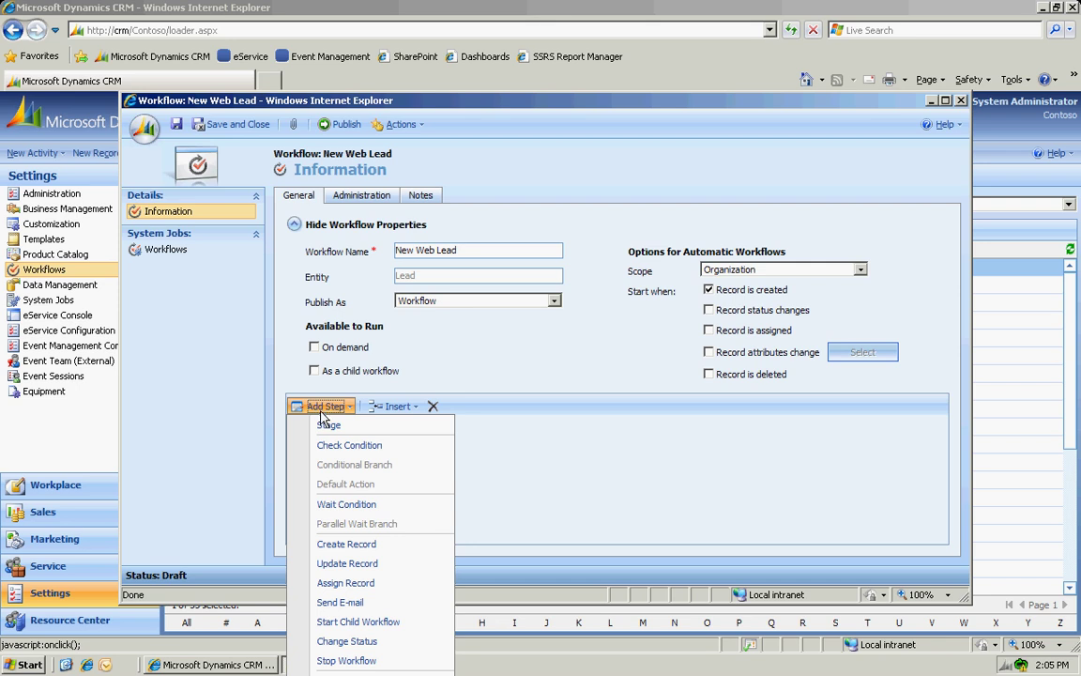
pyautogui.click(355, 605)
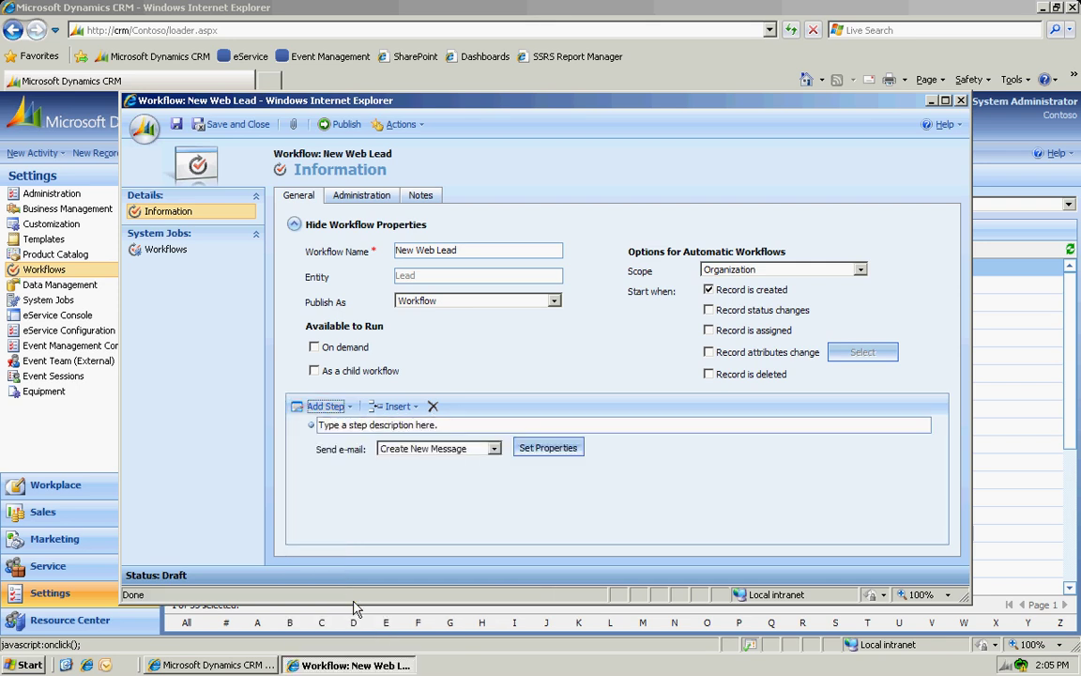
pyautogui.click(371, 428)
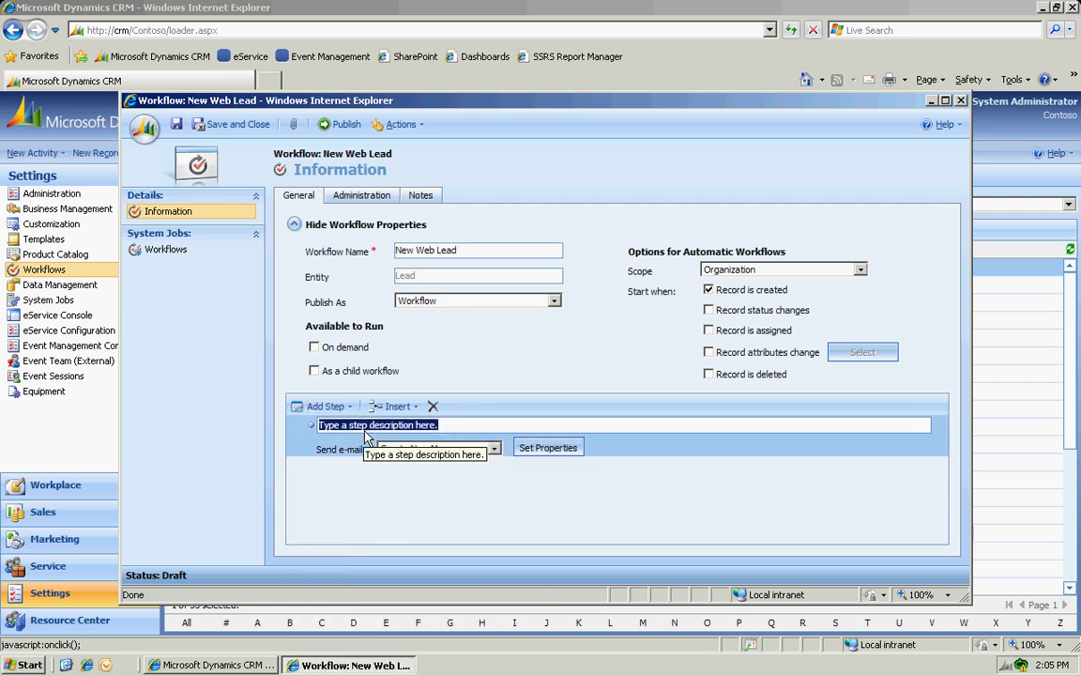
pyautogui.write('Welcome e')
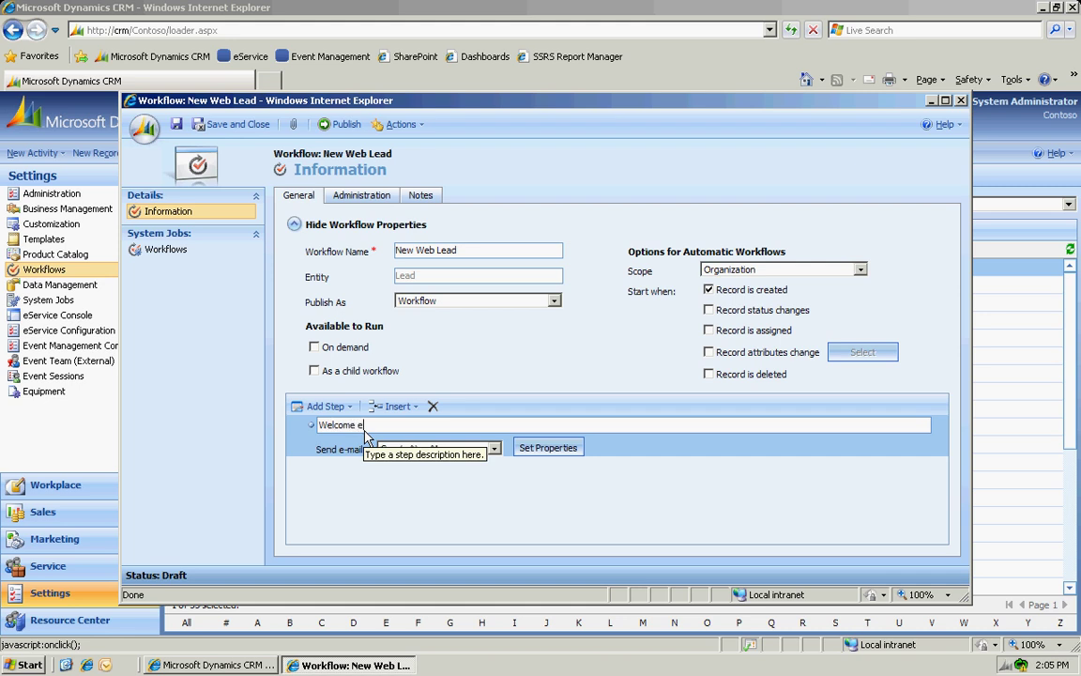
pyautogui.write('-mail m')
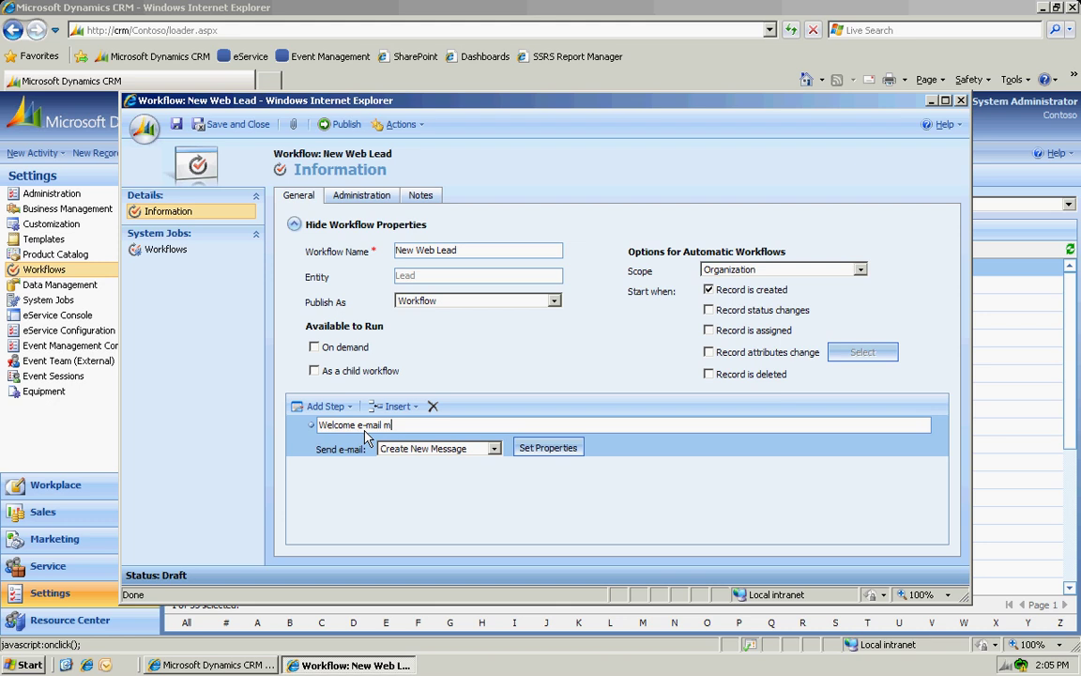
pyautogui.write('essage')
pyautogui.press('Tab')
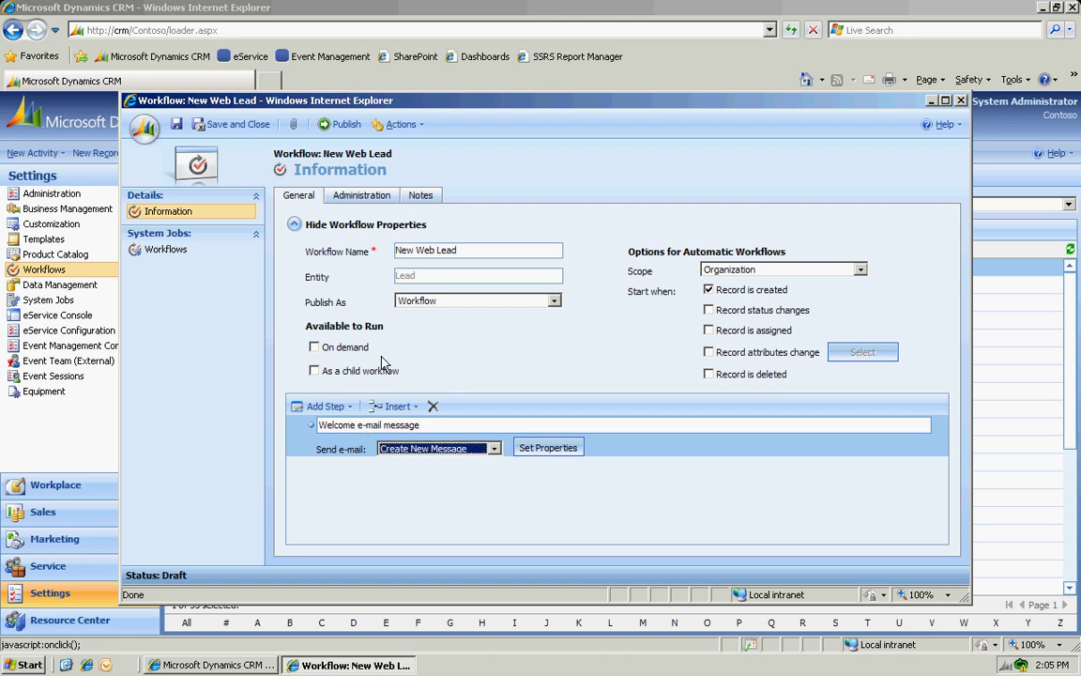
pyautogui.click(550, 449)
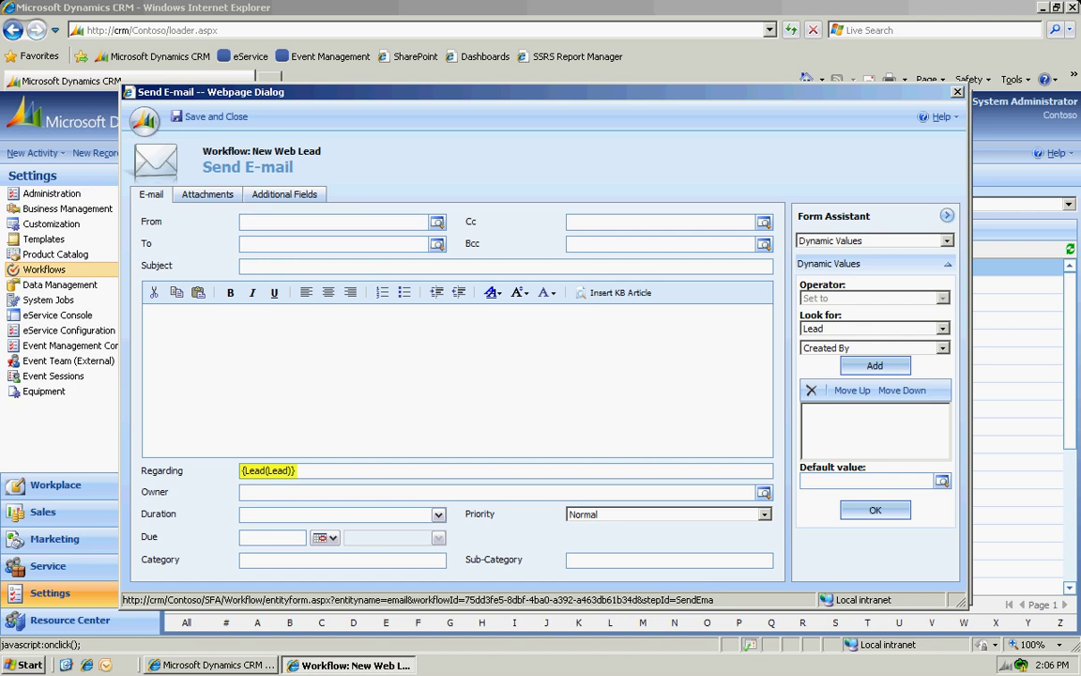
# Set the e-mail's From to Owner(Lead) and To to Lead(Lead).
pyautogui.click(259, 223)
pyautogui.click(873, 348)
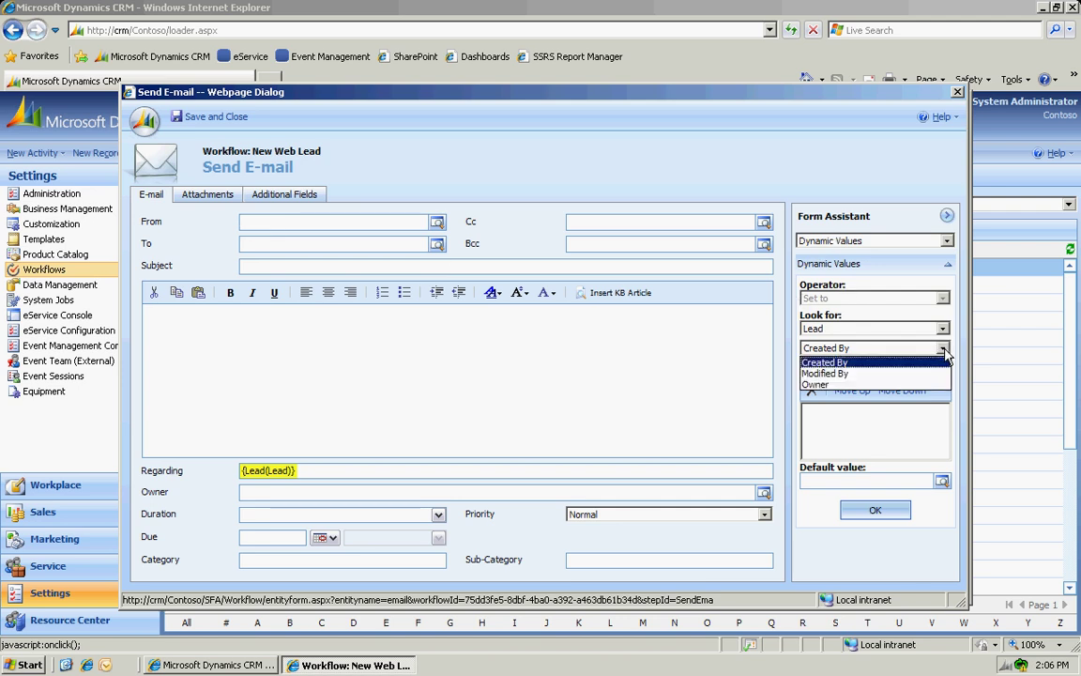
pyautogui.click(875, 385)
pyautogui.click(875, 365)
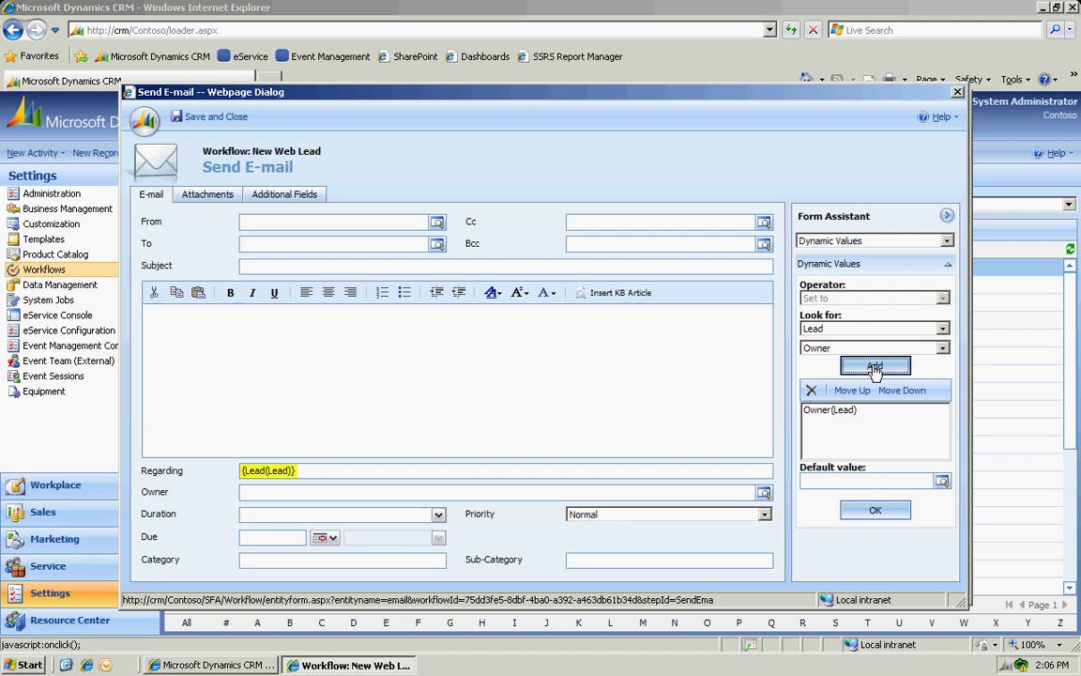
pyautogui.click(875, 509)
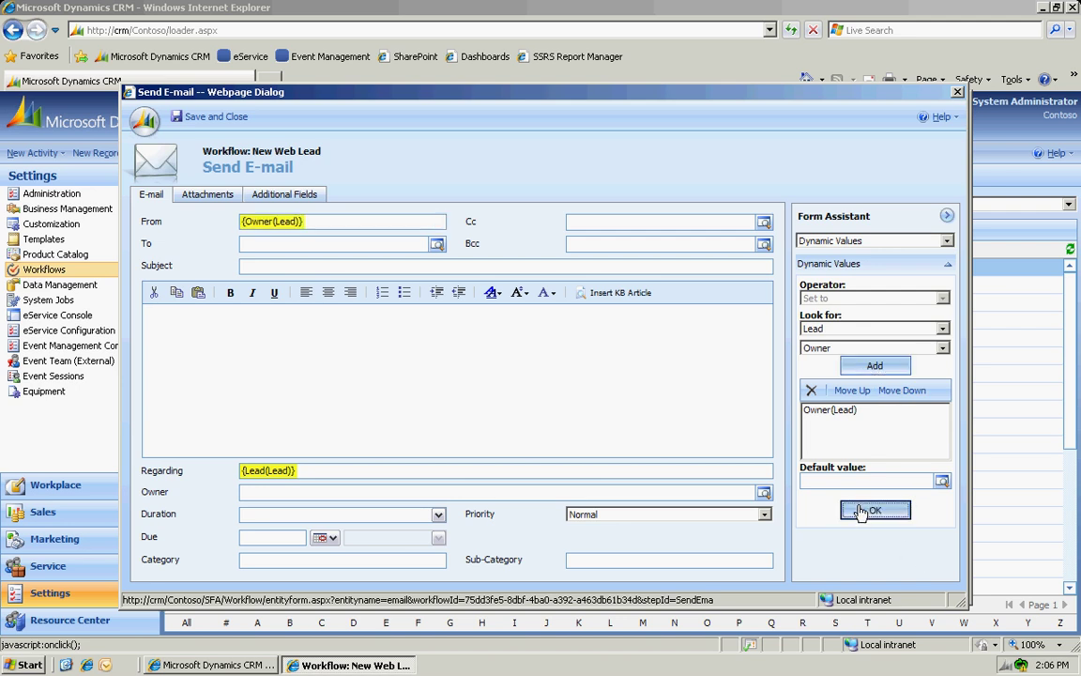
pyautogui.click(268, 243)
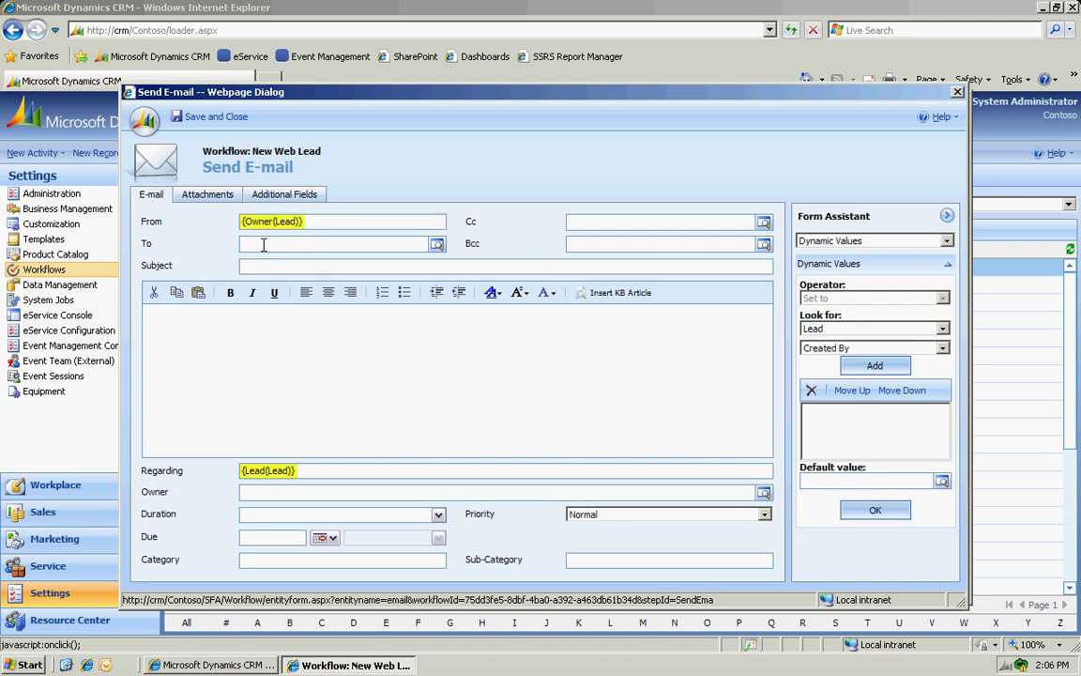
pyautogui.click(942, 352)
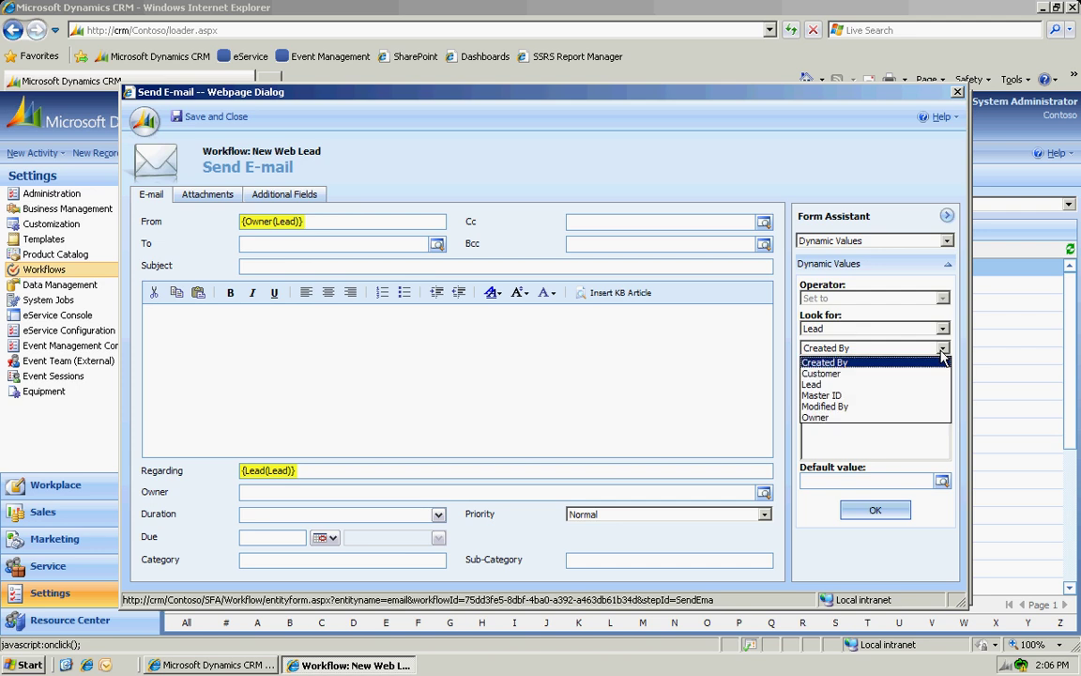
pyautogui.click(870, 392)
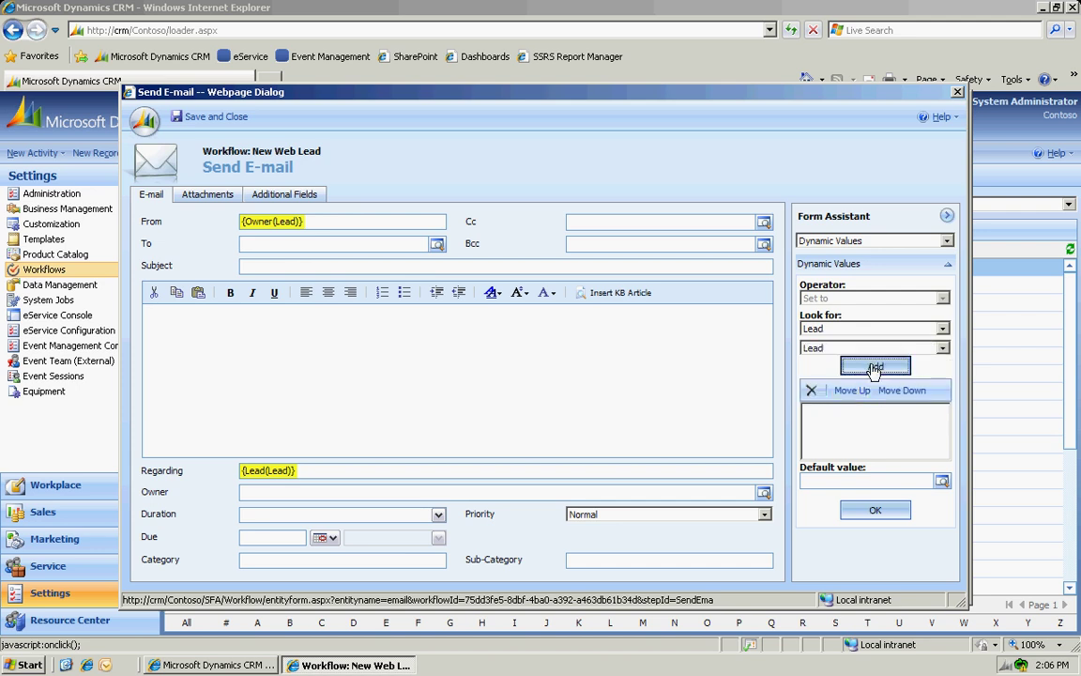
pyautogui.click(874, 366)
pyautogui.click(877, 512)
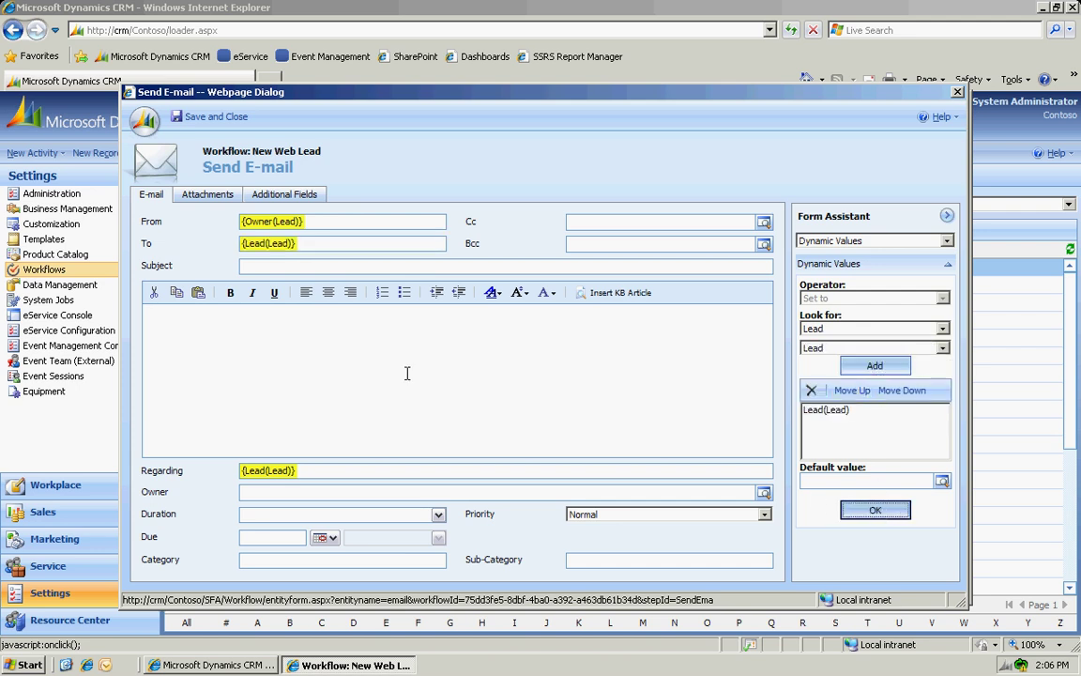
# Give the e-mail subject 'Welcome', paste the thank-you body, and save the step.
pyautogui.click(256, 269)
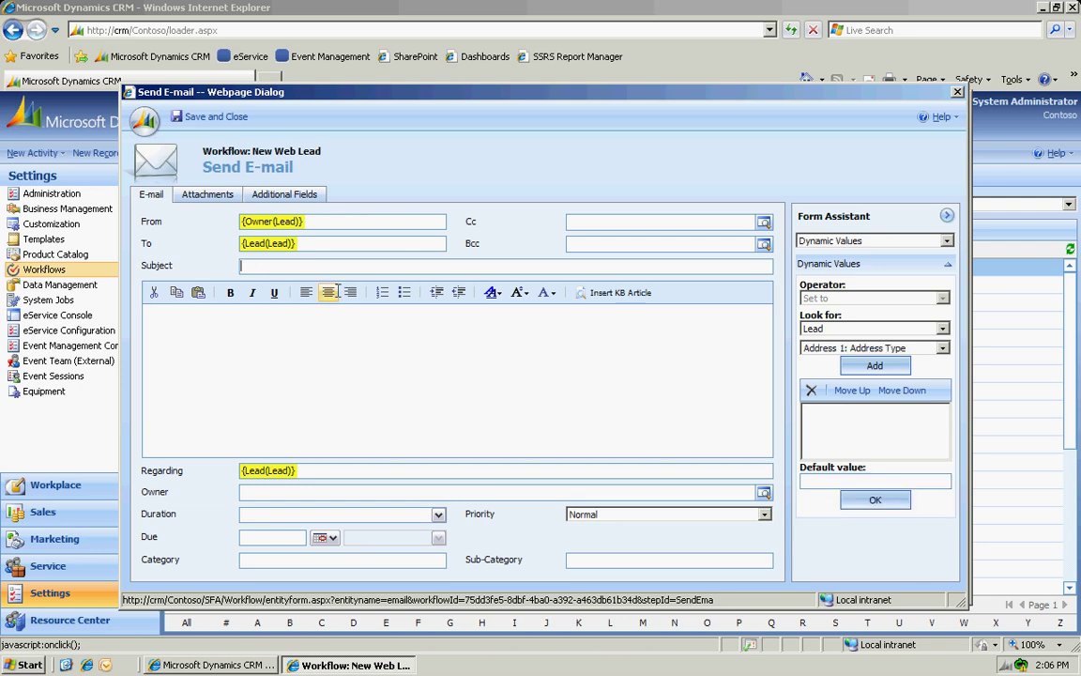
pyautogui.write('Welcome')
pyautogui.click(301, 319)
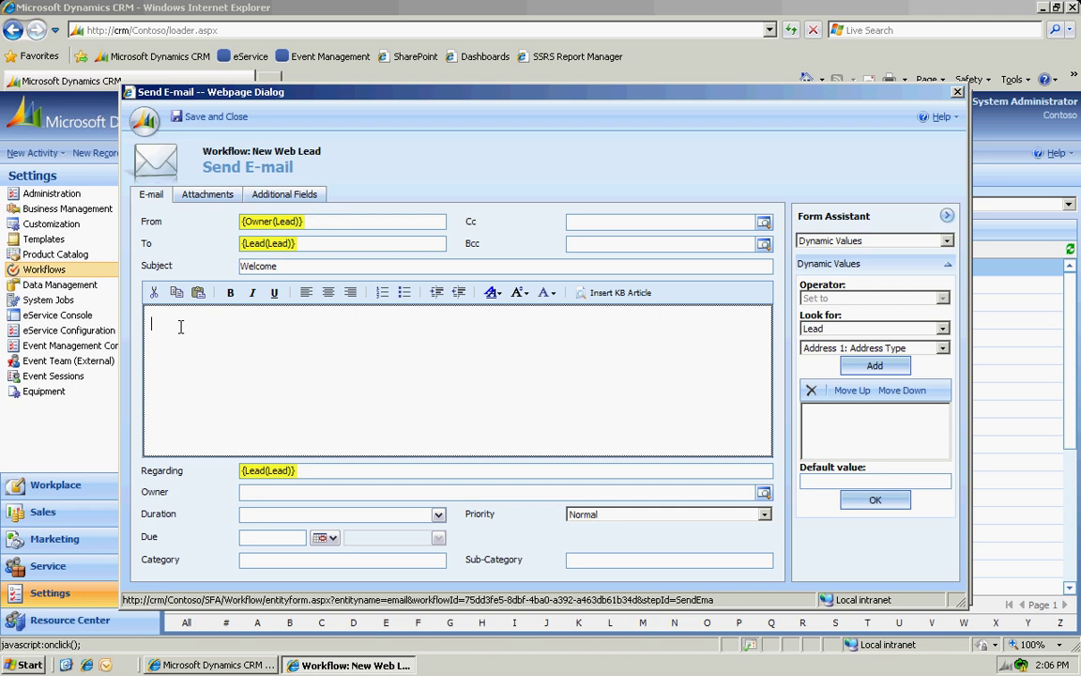
pyautogui.write('Thank you for your interest in our company.  A sales representative will call you shortly.')
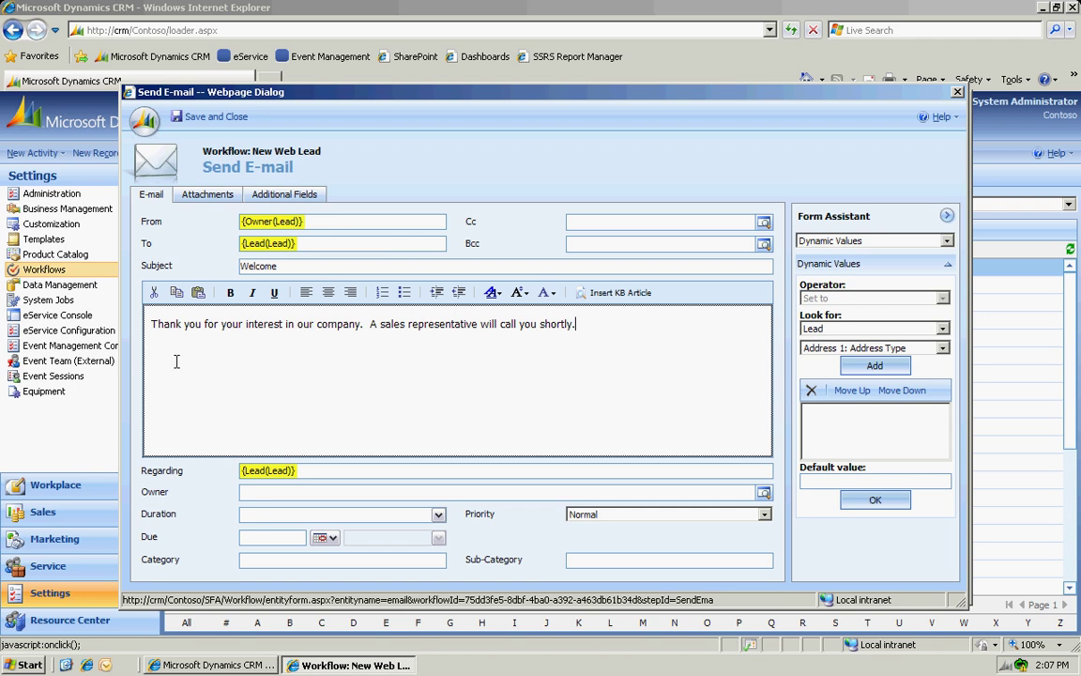
pyautogui.click(204, 119)
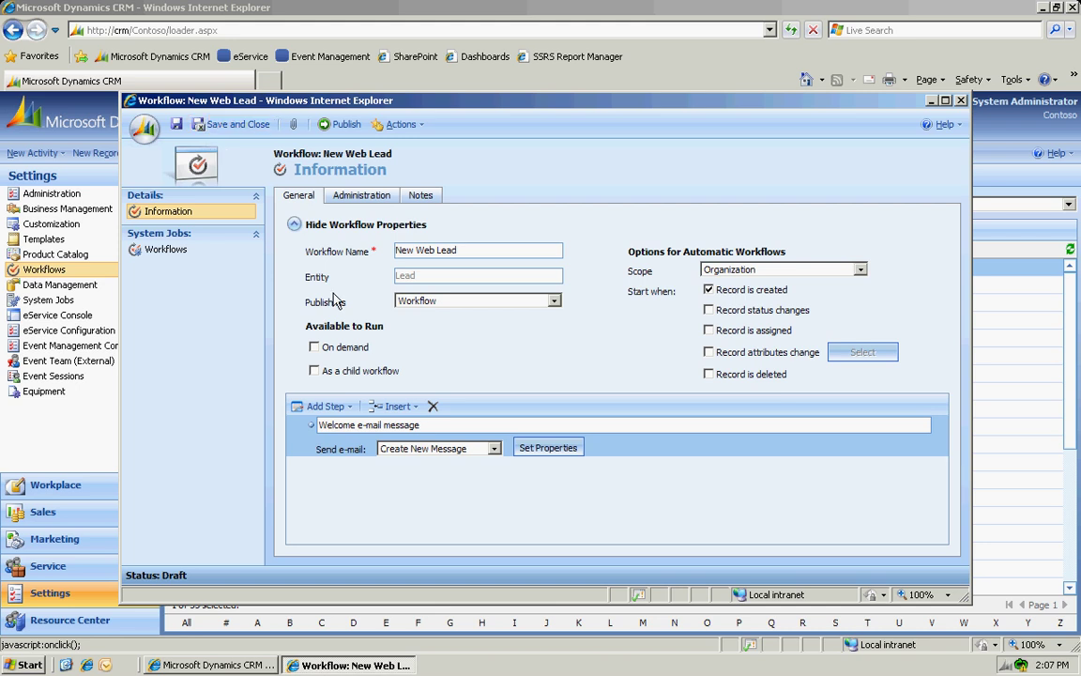
# Add a Create Record step that creates a Phone Call, described as 'Initial phone call'.
pyautogui.click(334, 410)
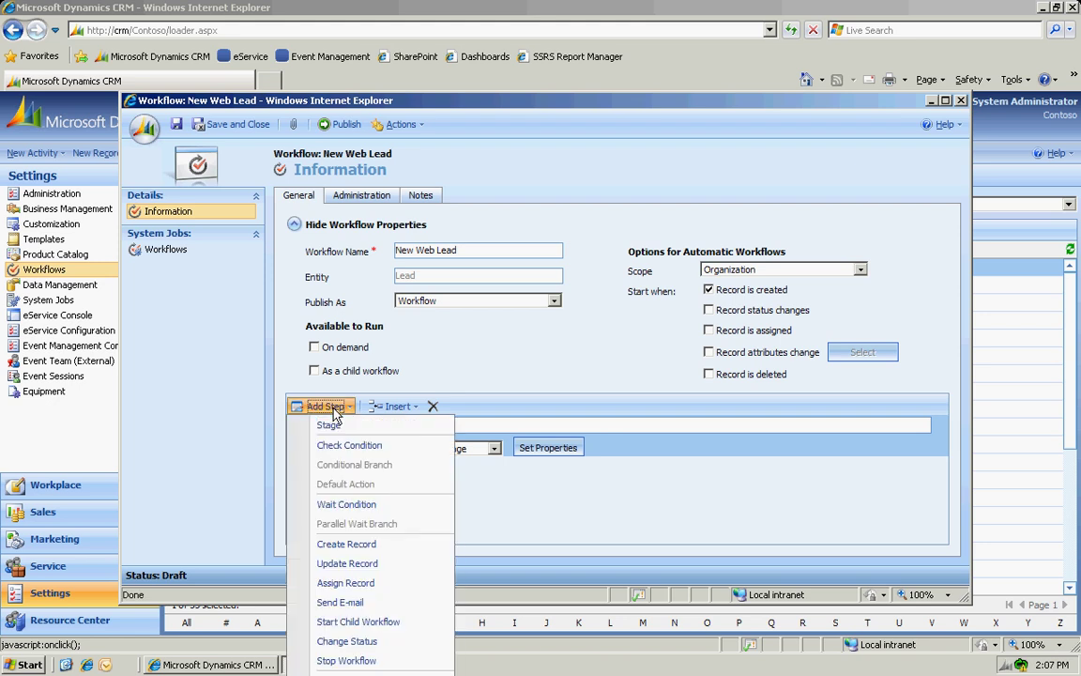
pyautogui.click(374, 548)
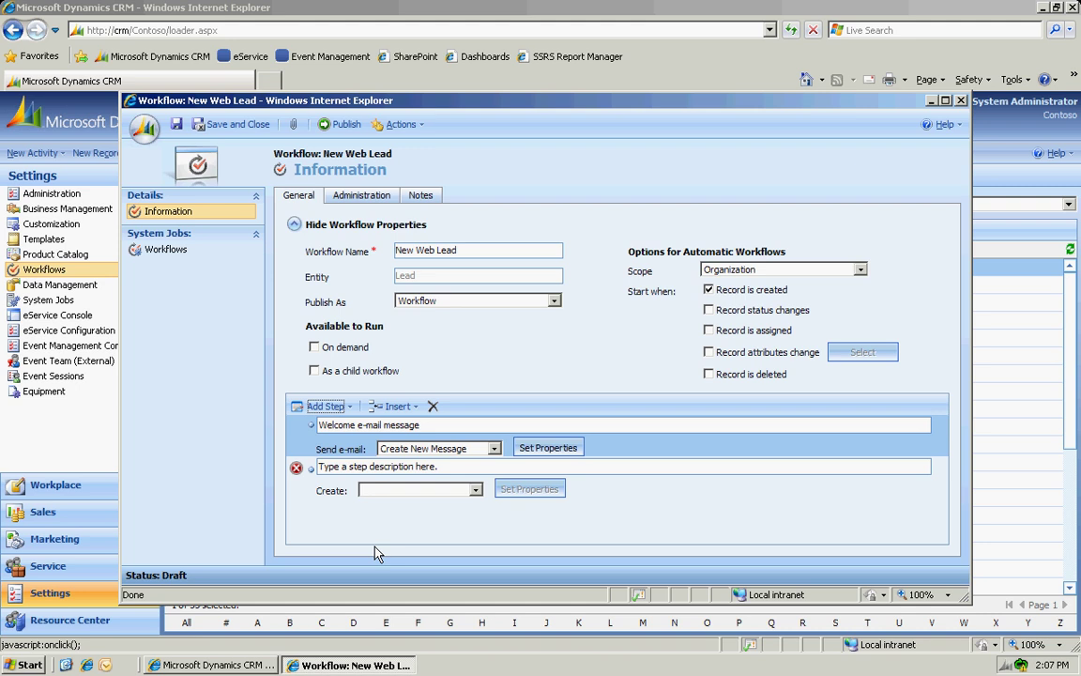
pyautogui.click(476, 490)
pyautogui.scroll(-5, 478, 451)
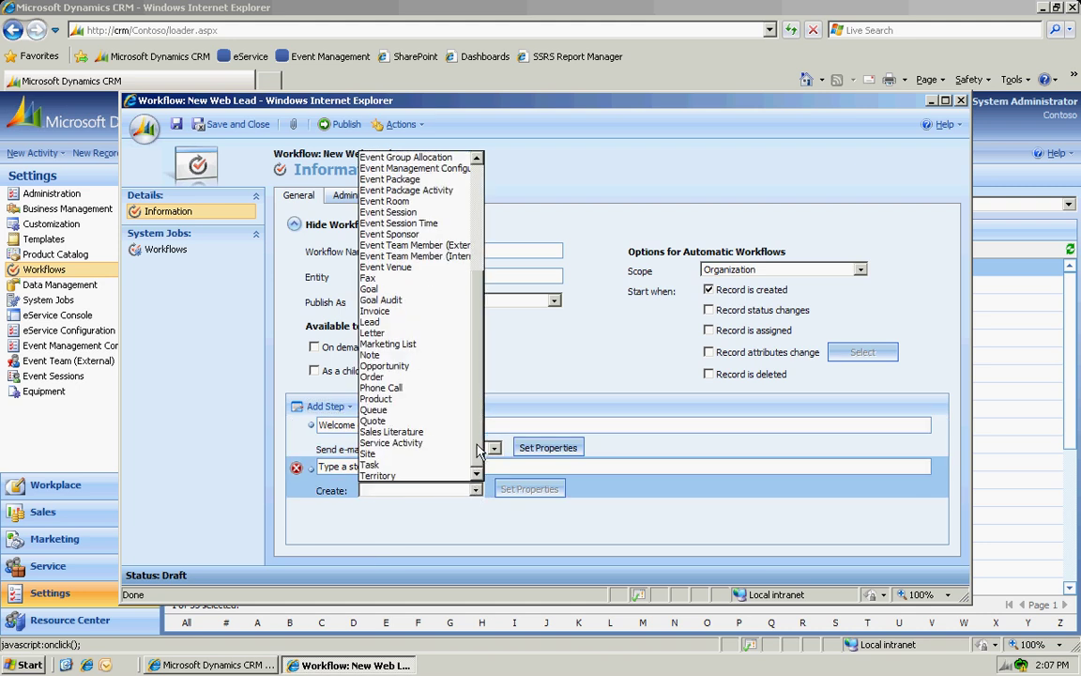
pyautogui.click(377, 388)
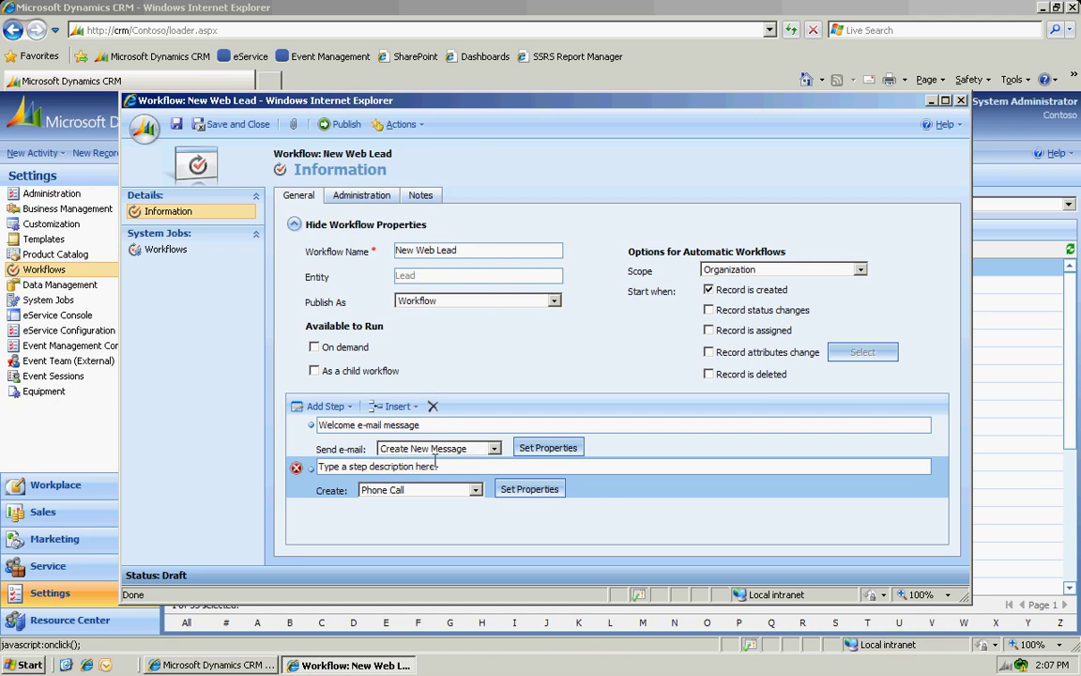
pyautogui.click(405, 467)
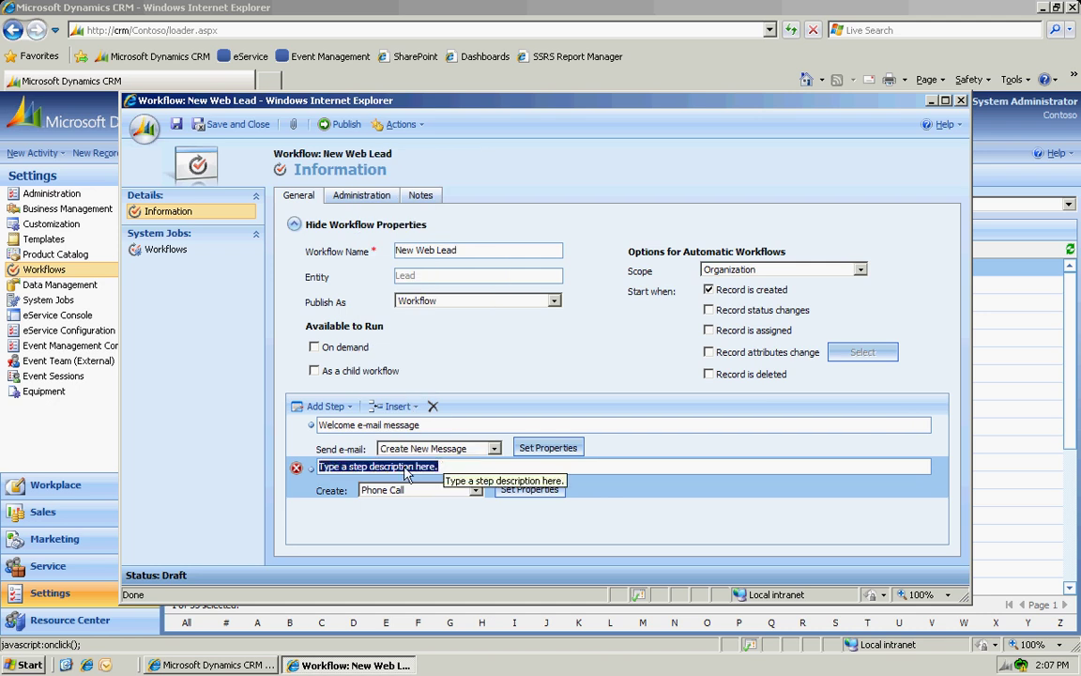
pyautogui.write('Initial ')
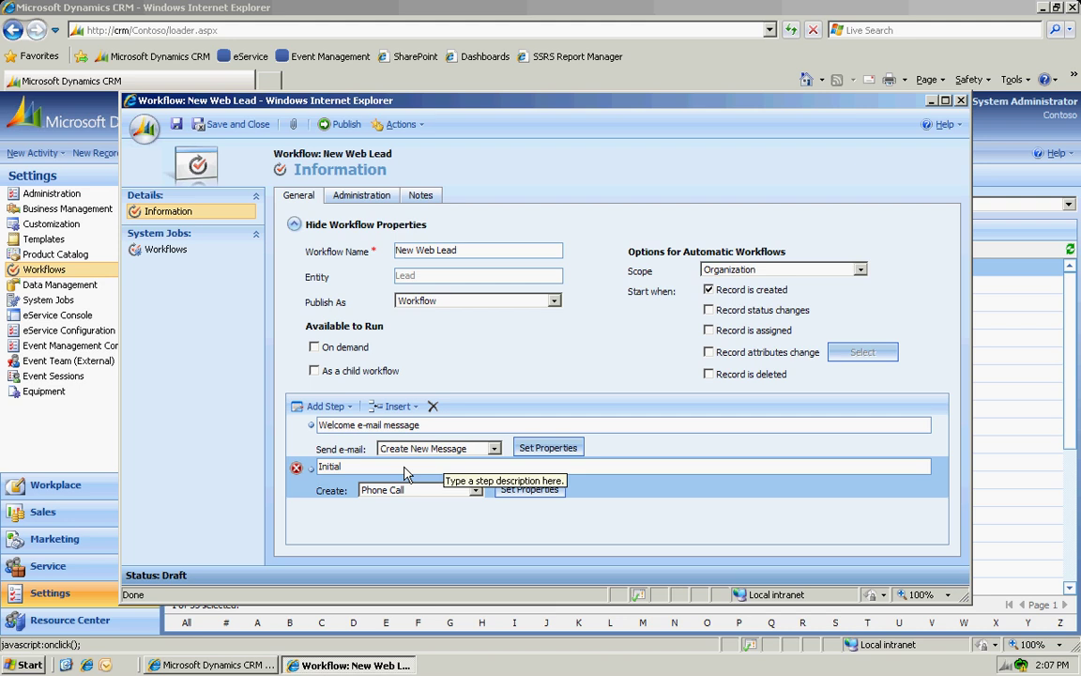
pyautogui.write('phone c')
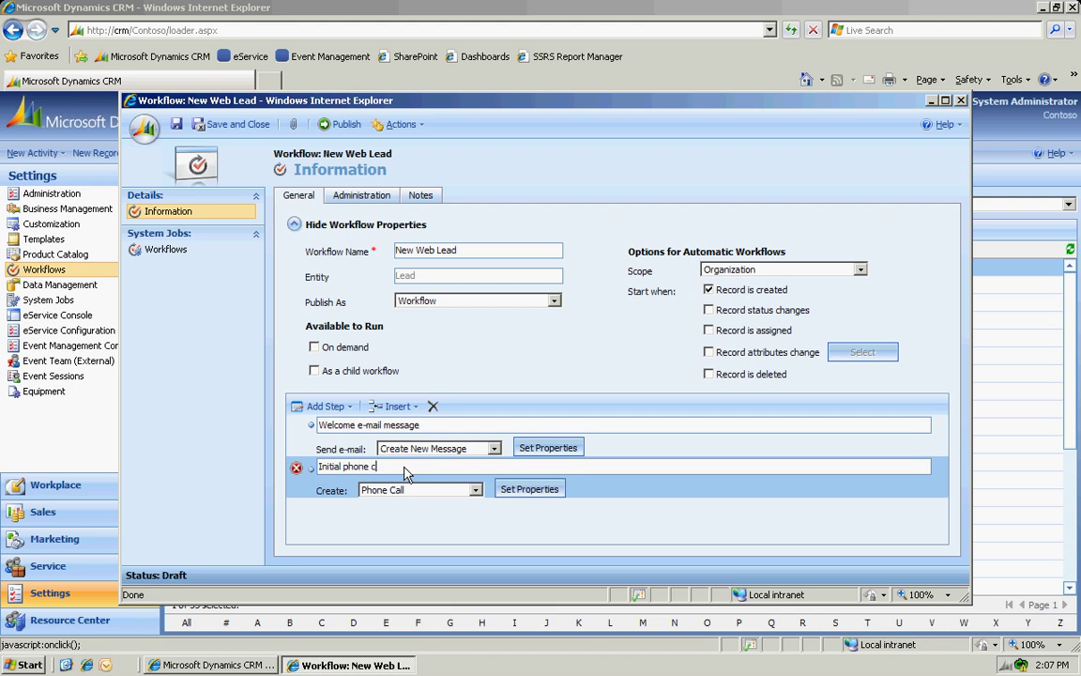
pyautogui.write('all')
pyautogui.press('Tab')
pyautogui.click(531, 488)
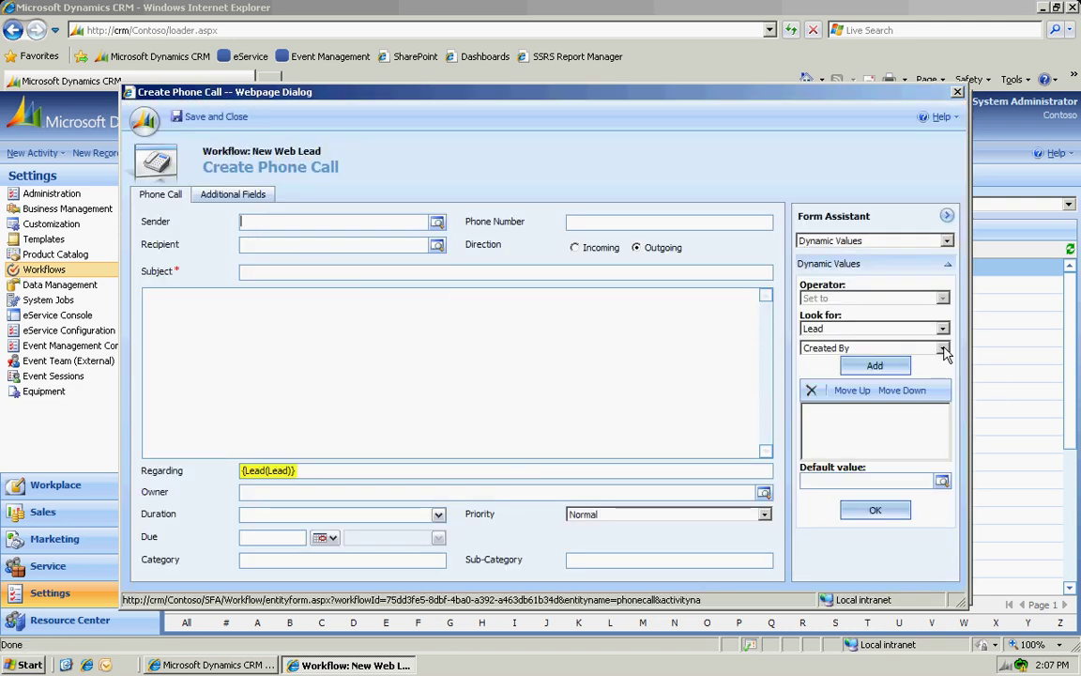
# Set the phone call's Sender to the lead's owner, Owner(Lead).
pyautogui.click(854, 348)
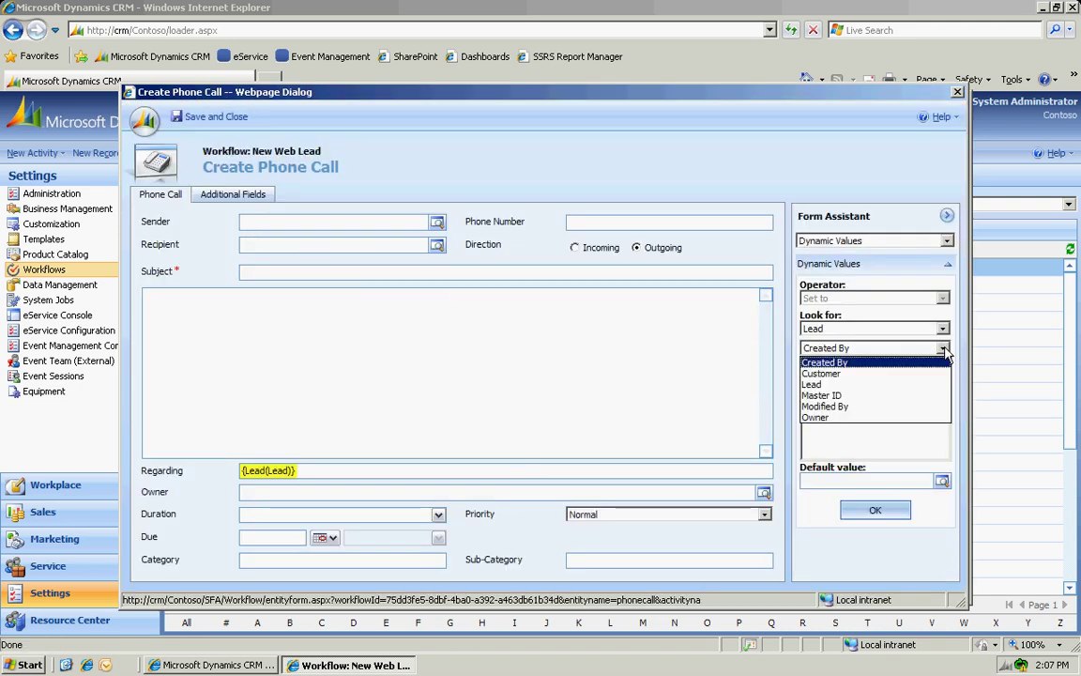
pyautogui.click(852, 417)
pyautogui.click(875, 365)
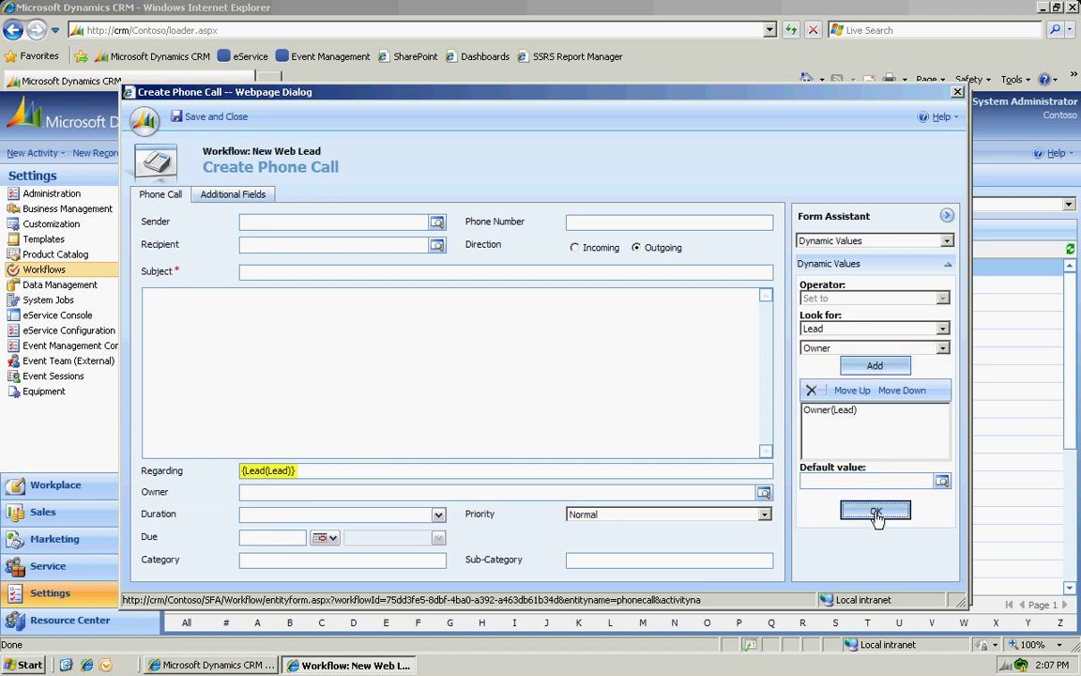
pyautogui.click(874, 509)
# Set the Recipient to Lead(Lead) and the subject to 'Initial Phone Call'.
pyautogui.click(284, 244)
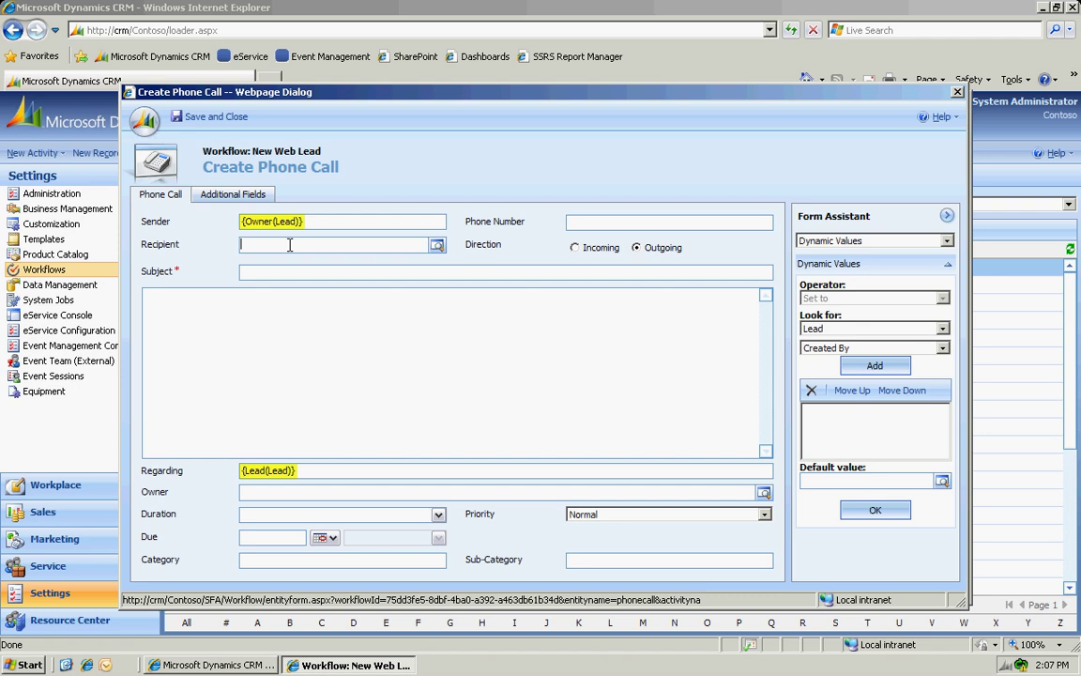
pyautogui.click(942, 347)
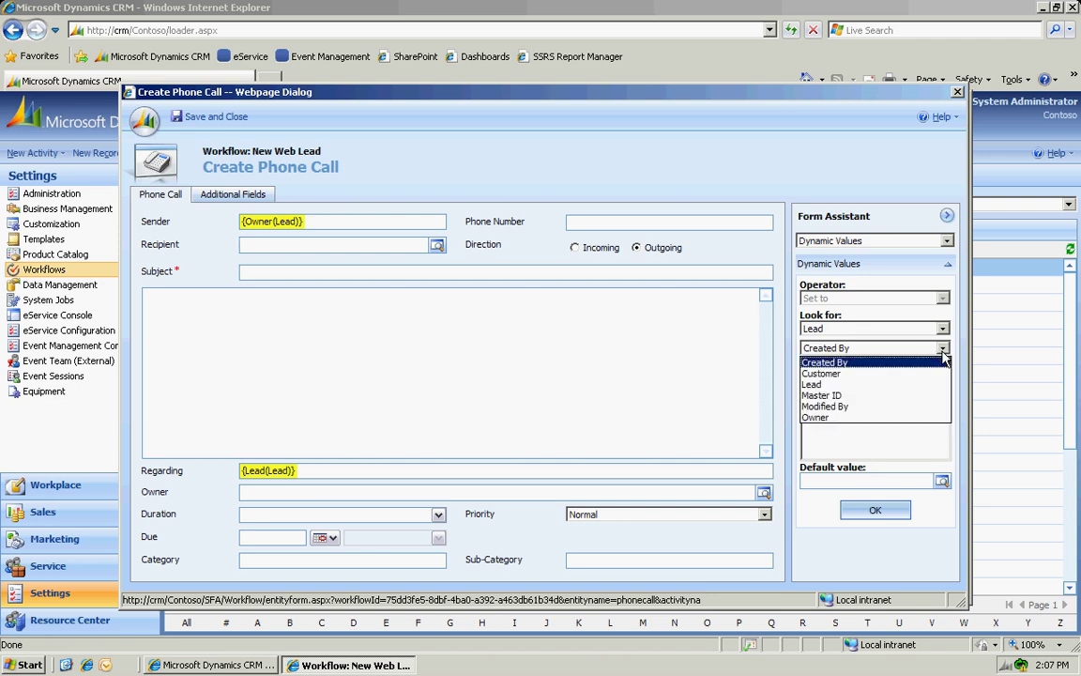
pyautogui.click(898, 387)
pyautogui.click(873, 366)
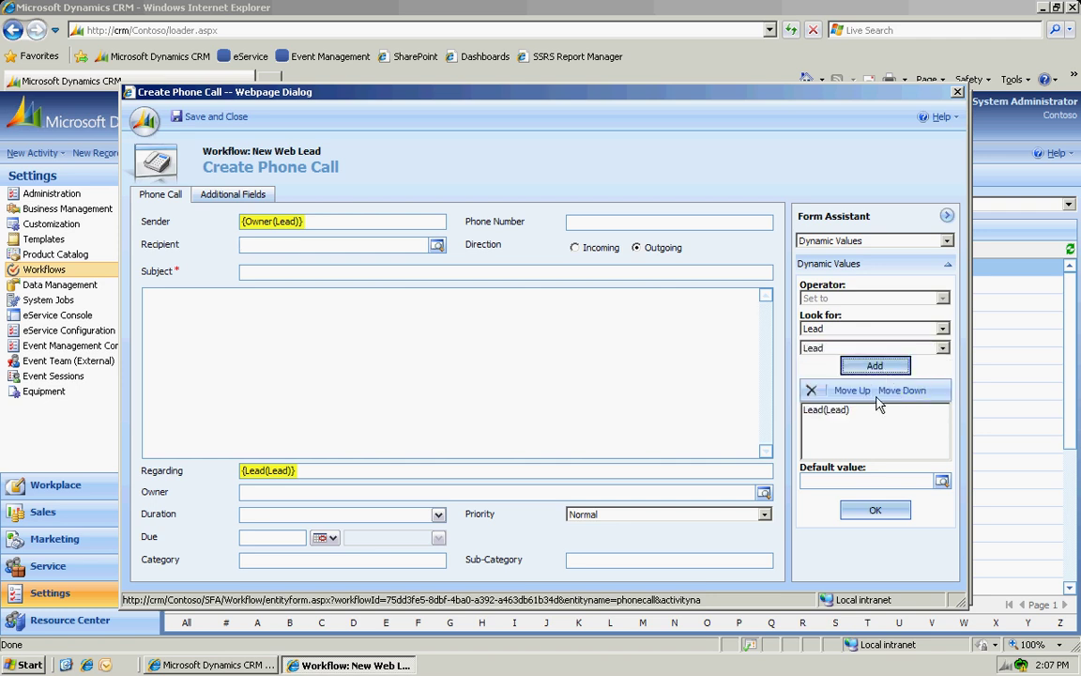
pyautogui.click(874, 512)
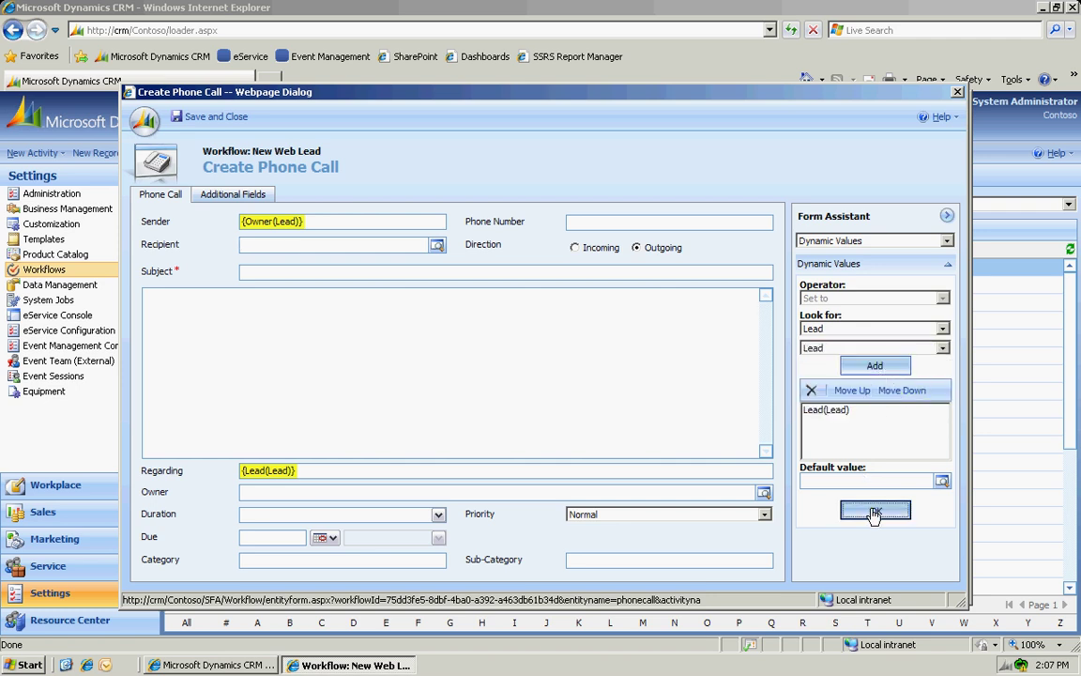
pyautogui.click(338, 271)
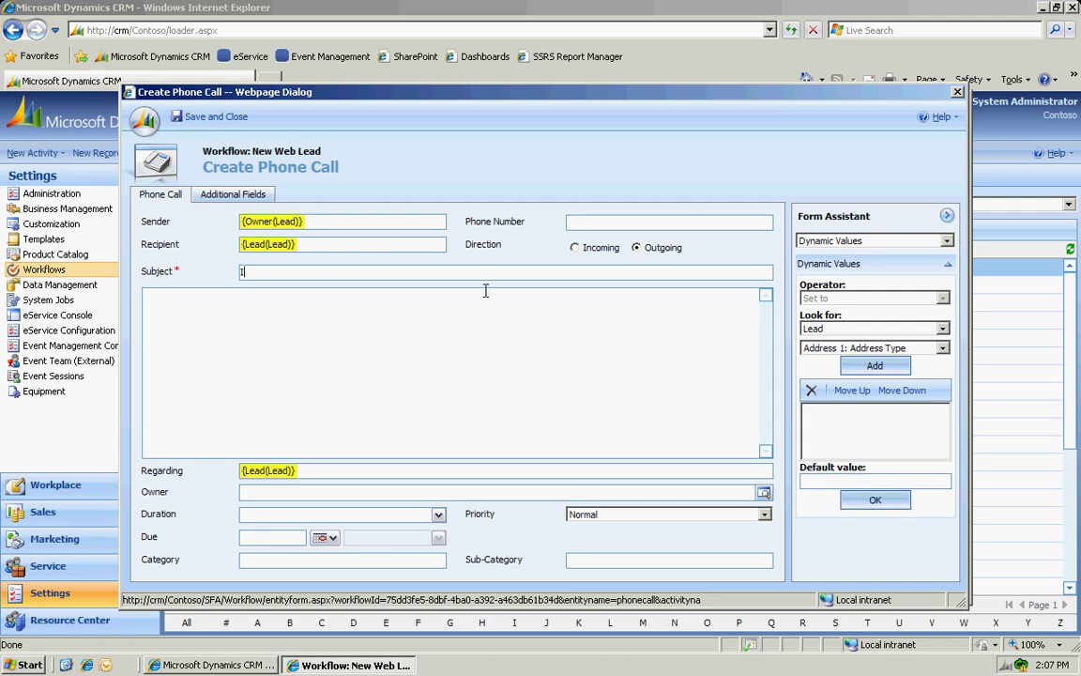
pyautogui.write('Initial Phone Call')
# Make the phone call due 2 days after the lead's Created On date and save the step.
pyautogui.click(281, 536)
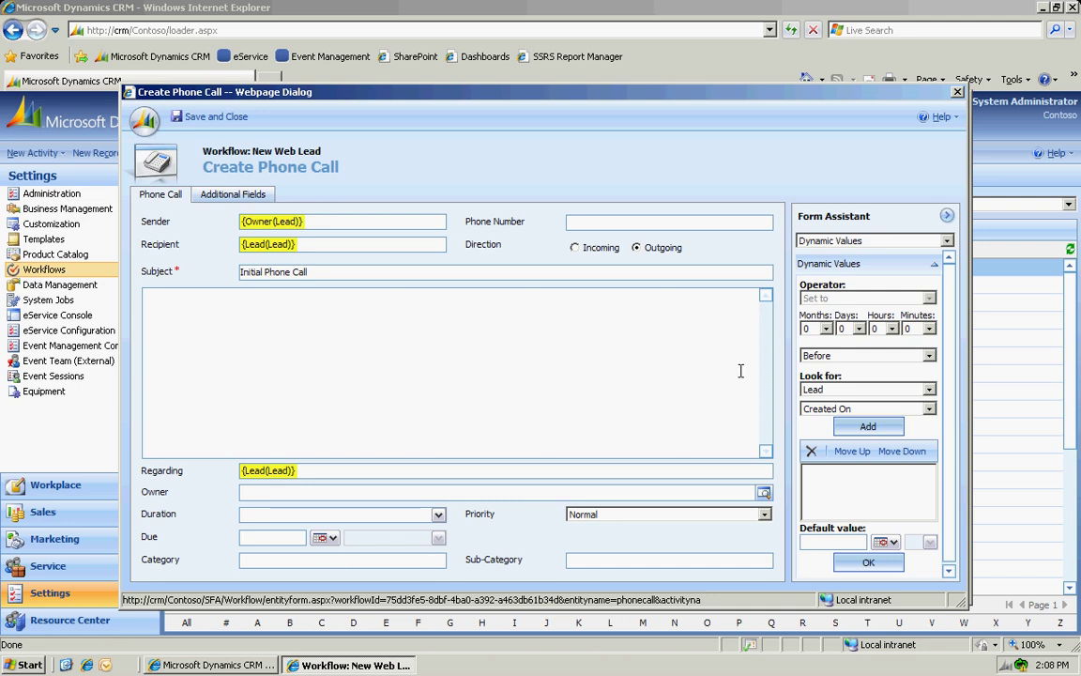
pyautogui.click(860, 330)
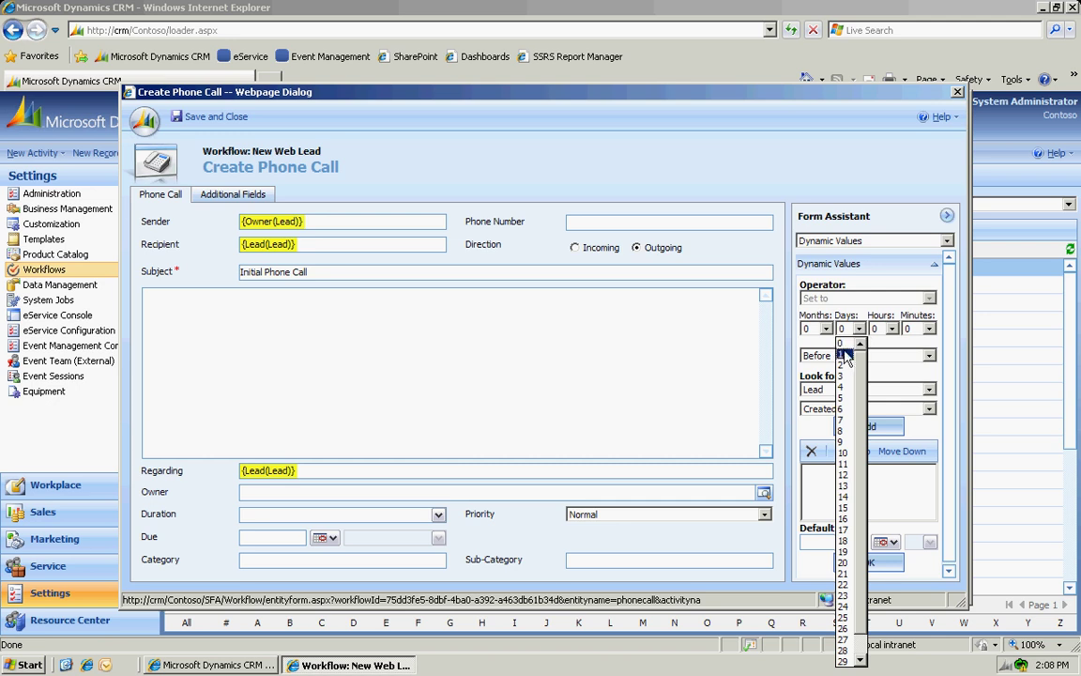
pyautogui.click(842, 365)
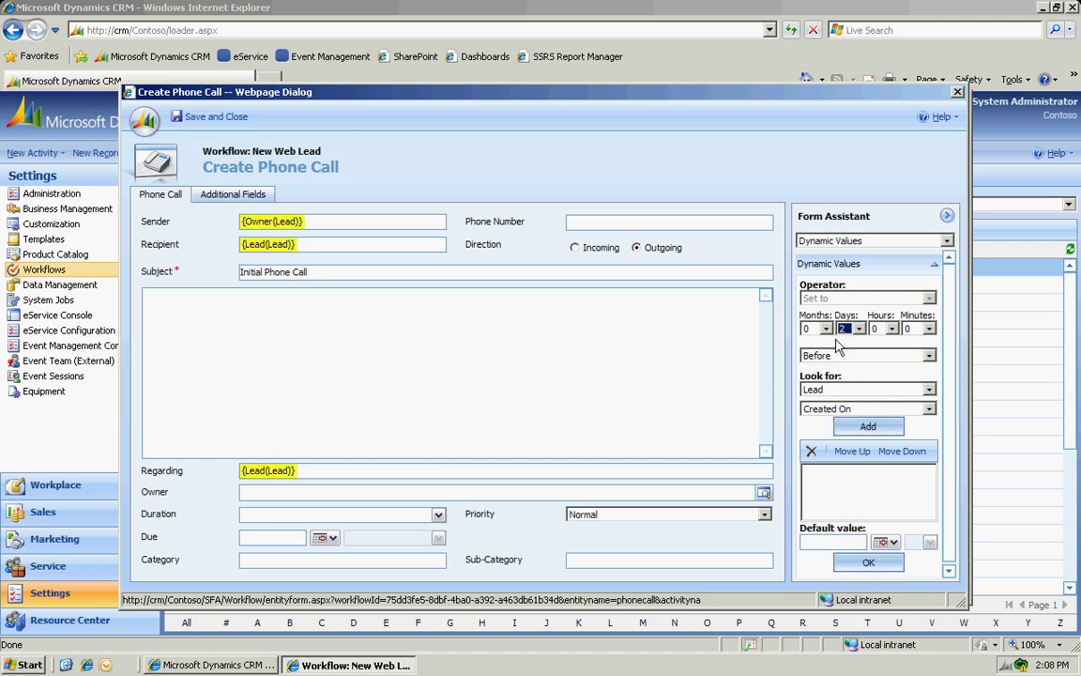
pyautogui.click(927, 356)
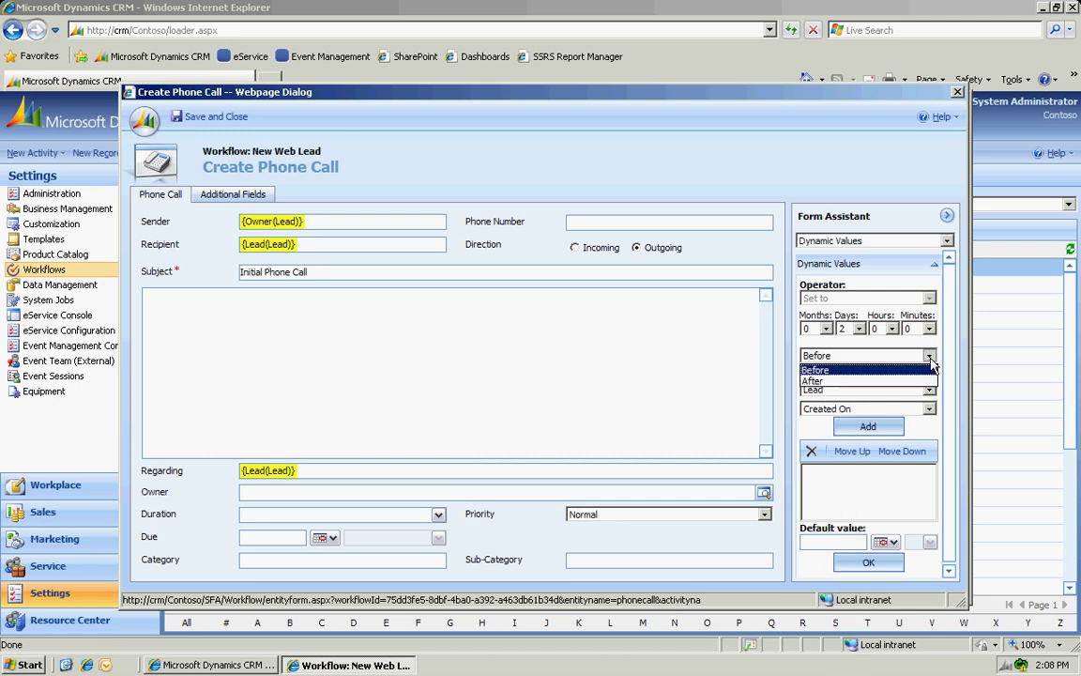
pyautogui.click(904, 380)
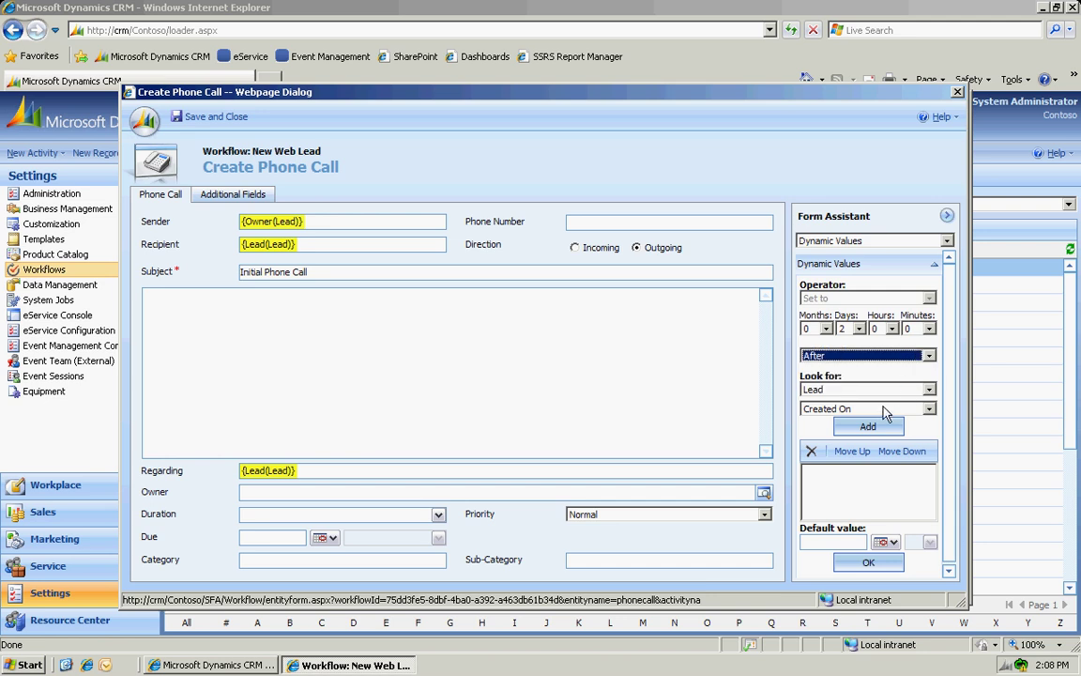
pyautogui.click(863, 426)
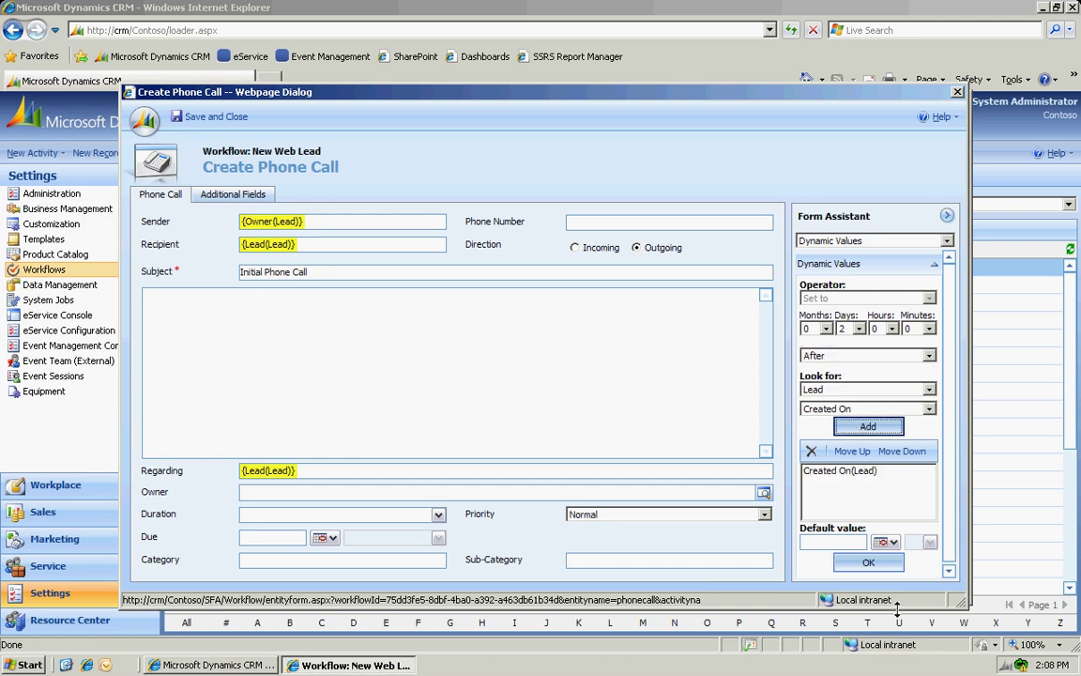
pyautogui.click(865, 562)
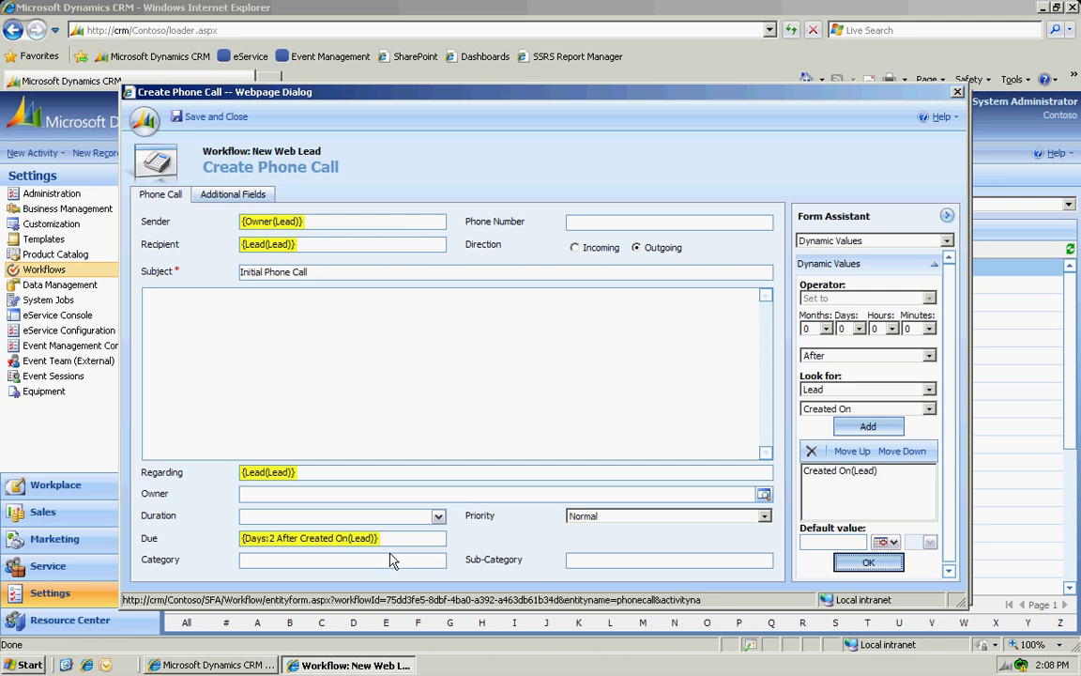
pyautogui.click(215, 118)
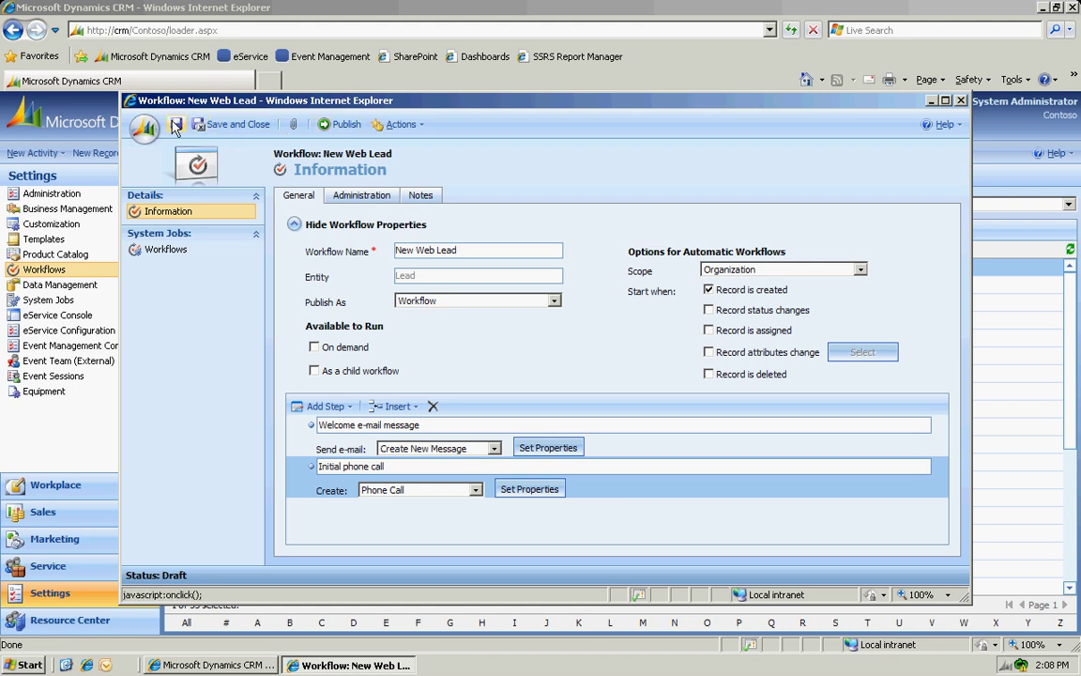
# Publish and close the New Web Lead workflow, then go to the Sales area's Leads.
pyautogui.click(346, 128)
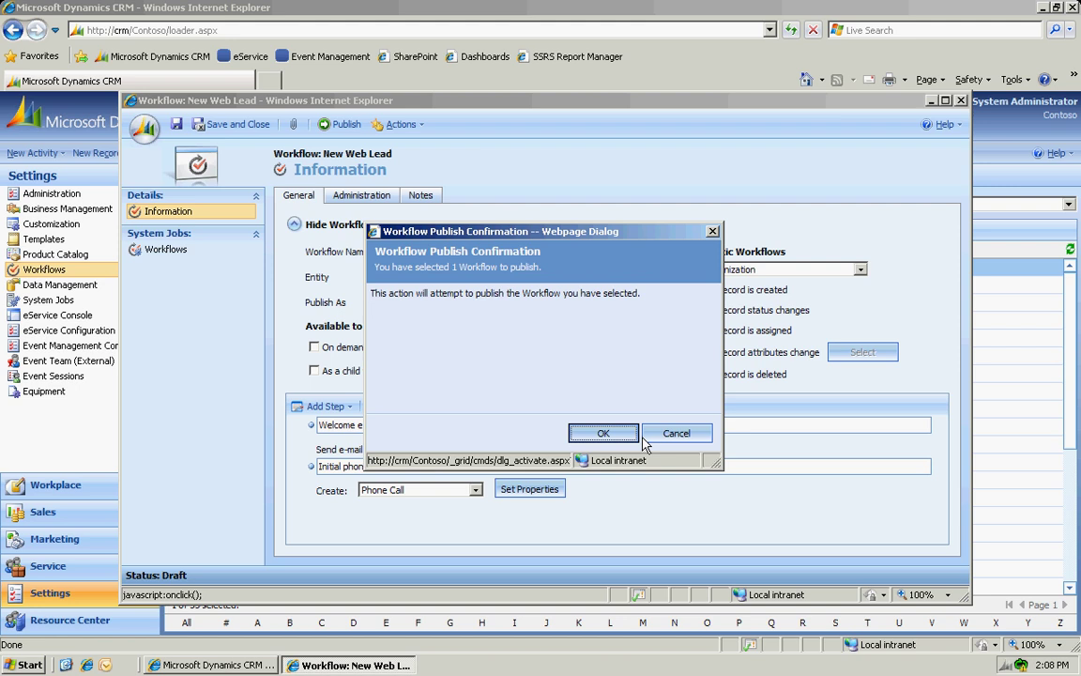
pyautogui.click(611, 438)
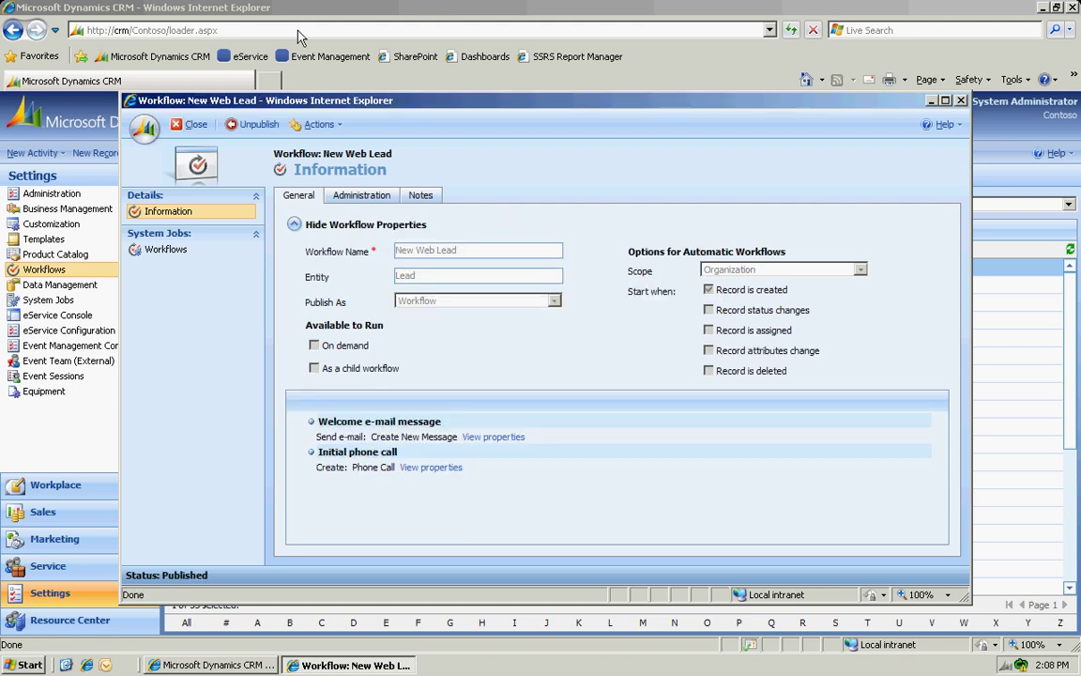
pyautogui.click(194, 129)
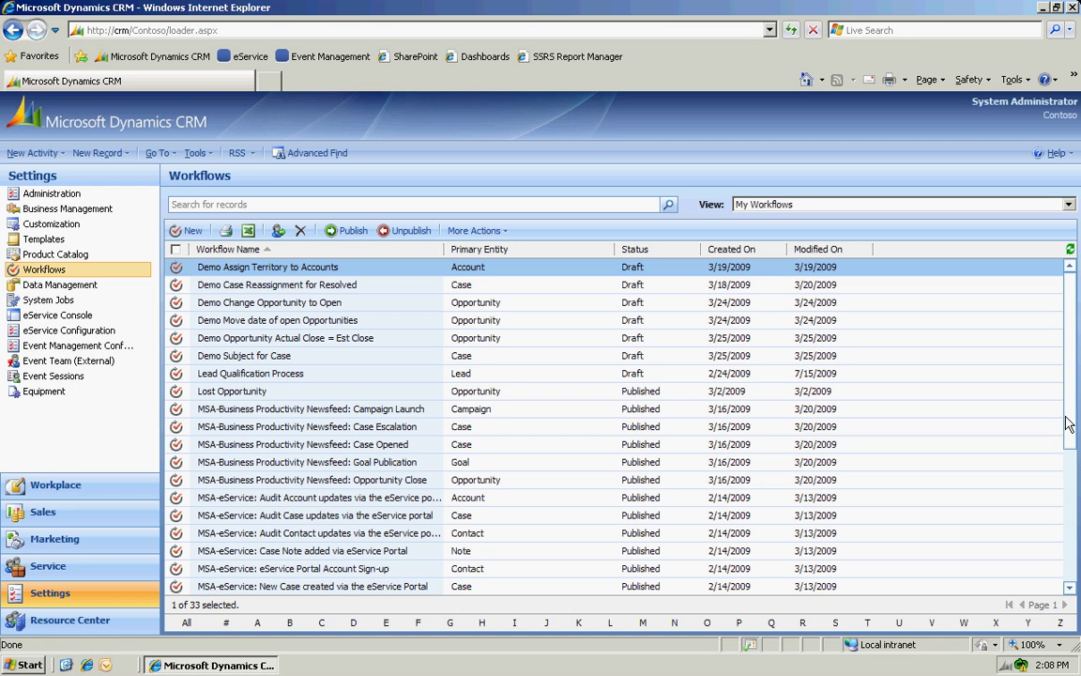
pyautogui.scroll(-5, 1070, 584)
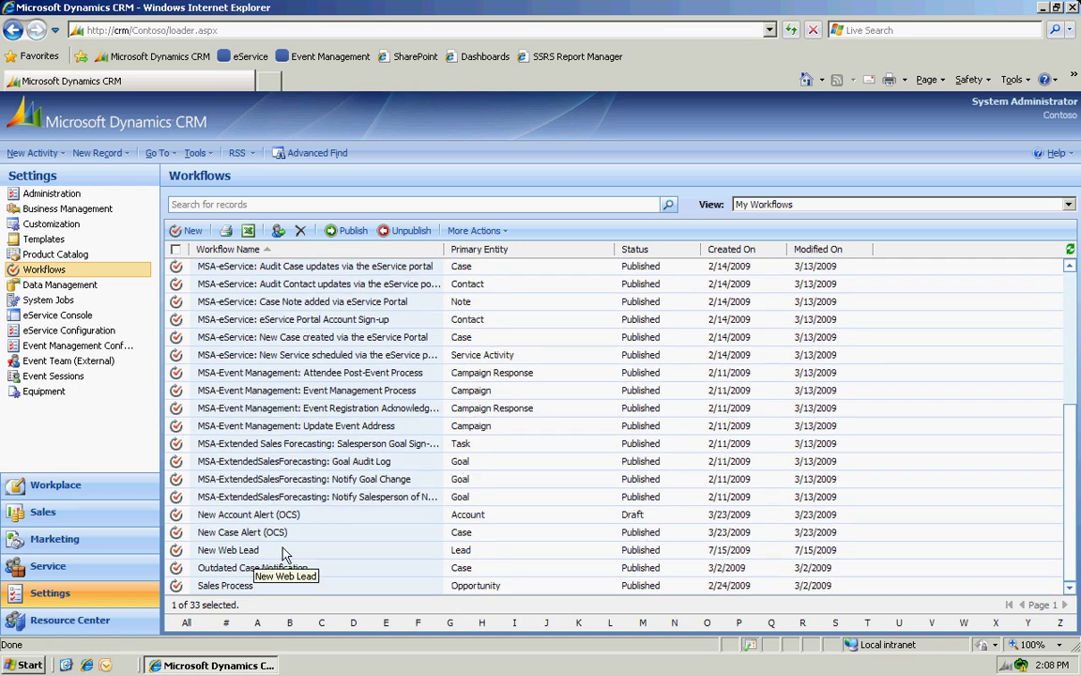
pyautogui.click(41, 513)
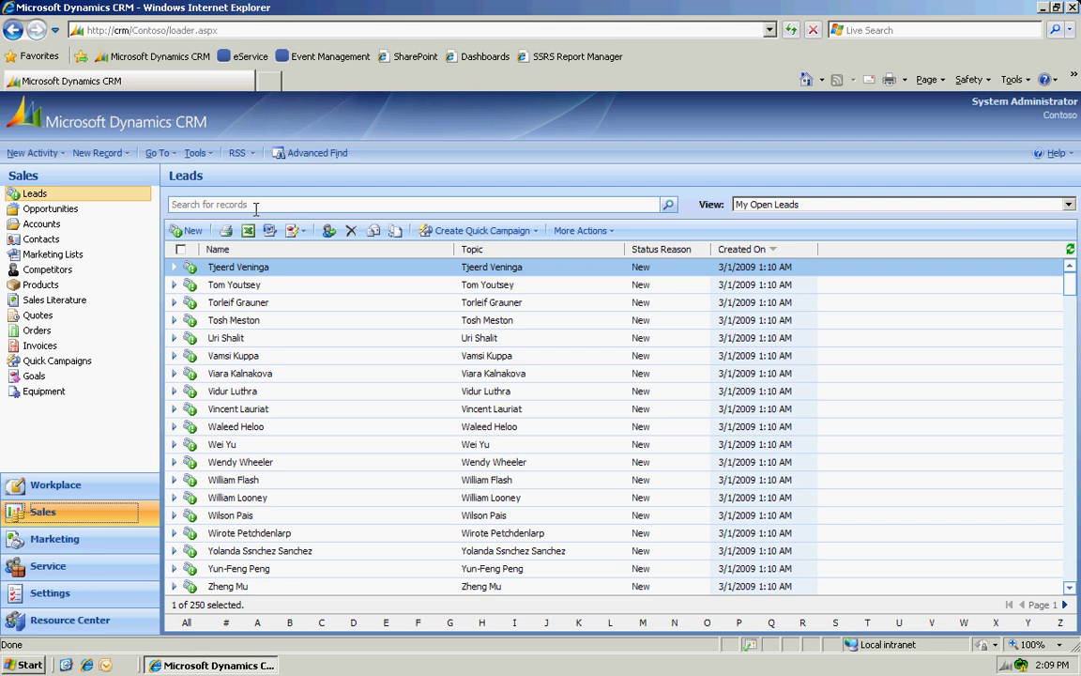
# Start a new lead with topic 'Web Lead', the contact's first and last name, and company 'ABC'.
pyautogui.click(185, 230)
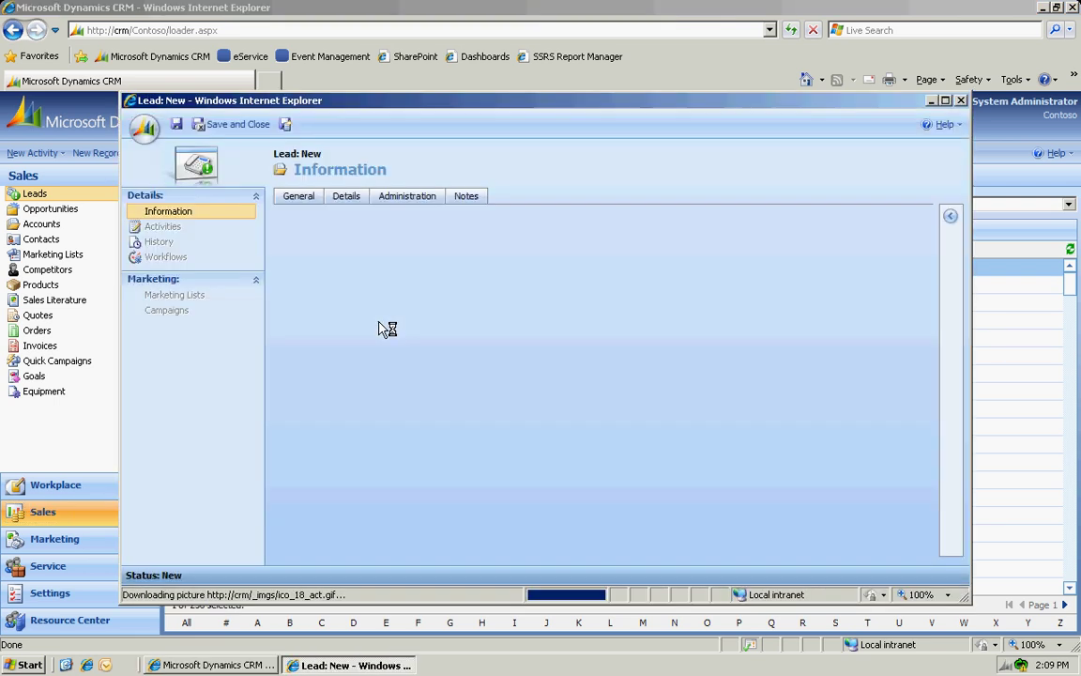
pyautogui.write('W')
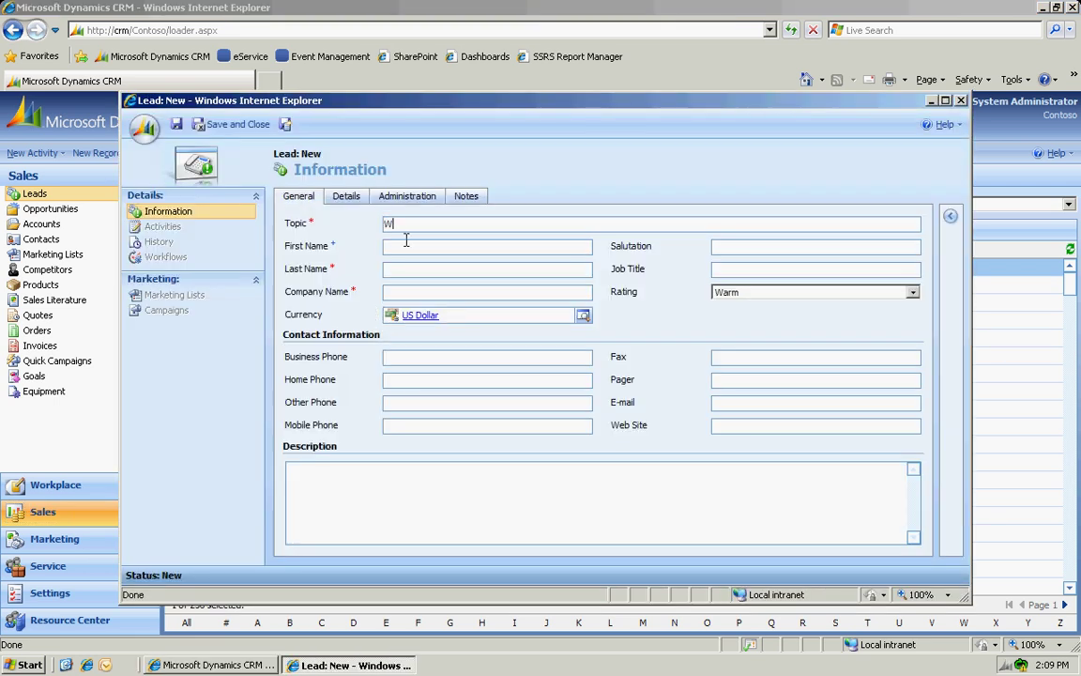
pyautogui.write('eb Lead')
pyautogui.press('Tab')
pyautogui.press('Tab')
pyautogui.press('Tab')
pyautogui.write('ABC')
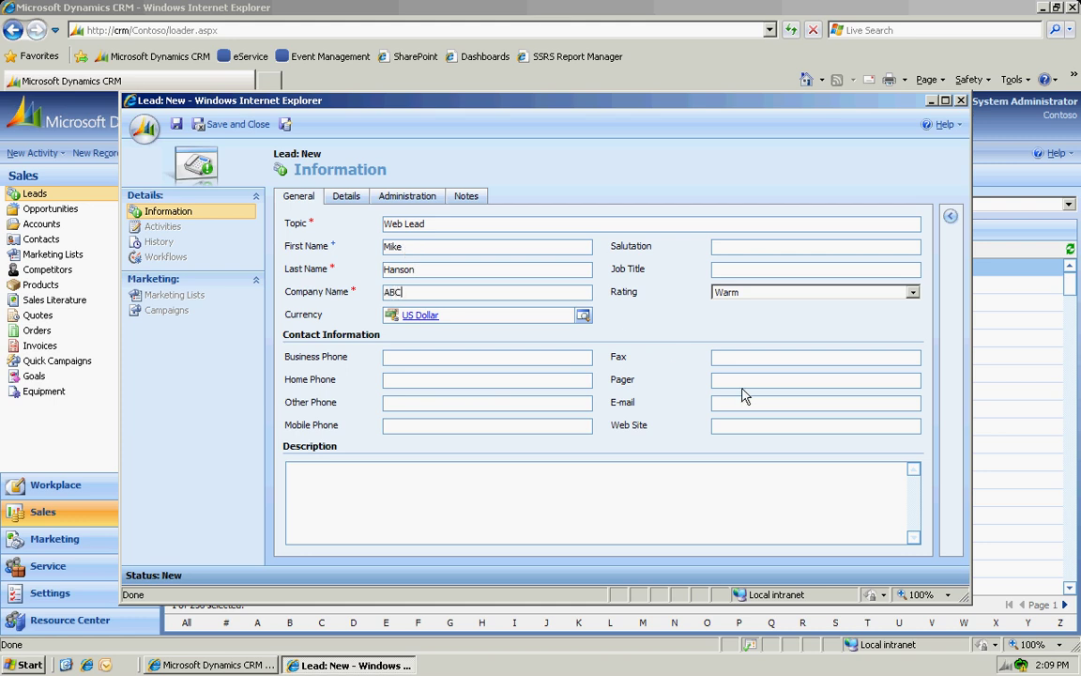
# Enter the contact's e-mail address and save the lead.
pyautogui.click(735, 404)
pyautogui.press('Tab')
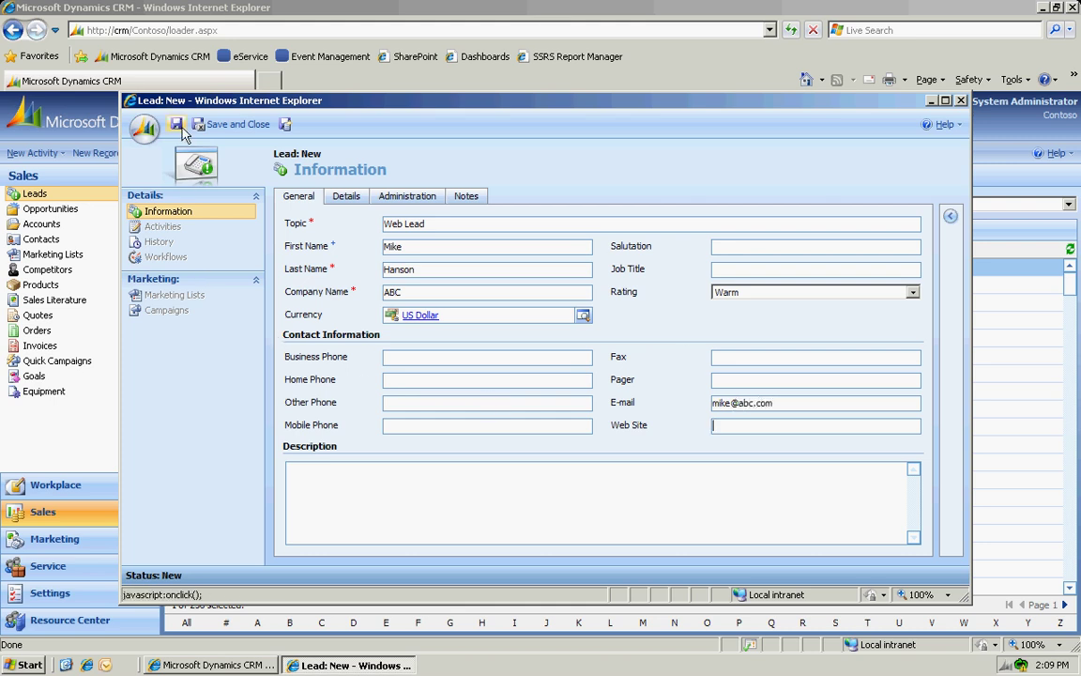
pyautogui.click(177, 124)
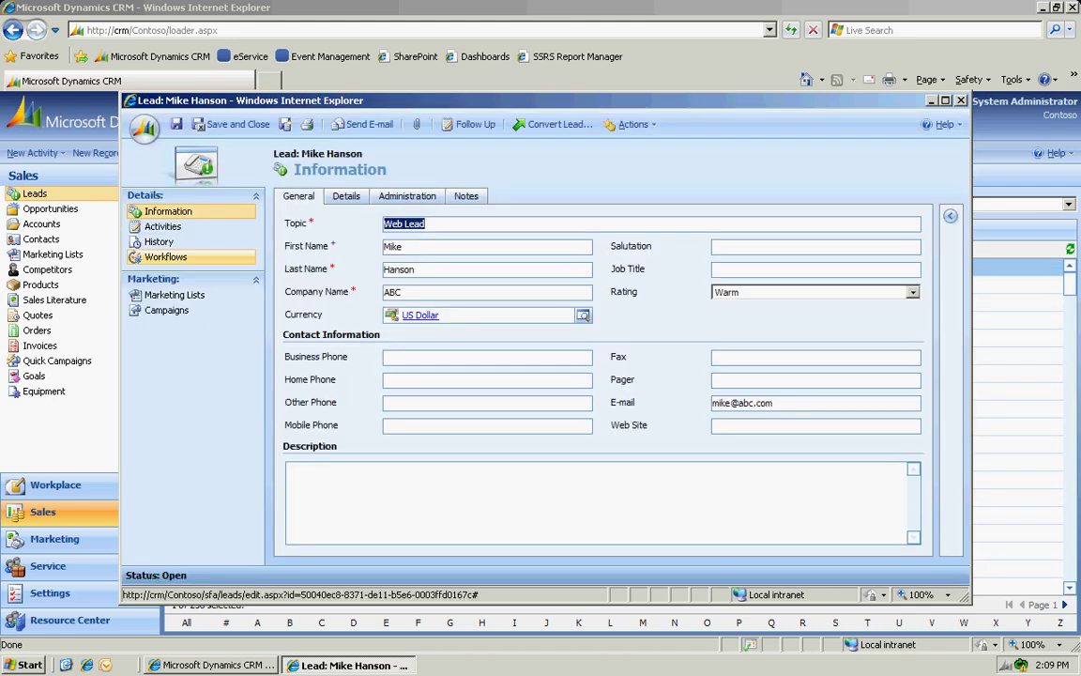
# Show the lead's workflow jobs and refresh until New Web Lead shows Succeeded.
pyautogui.click(208, 261)
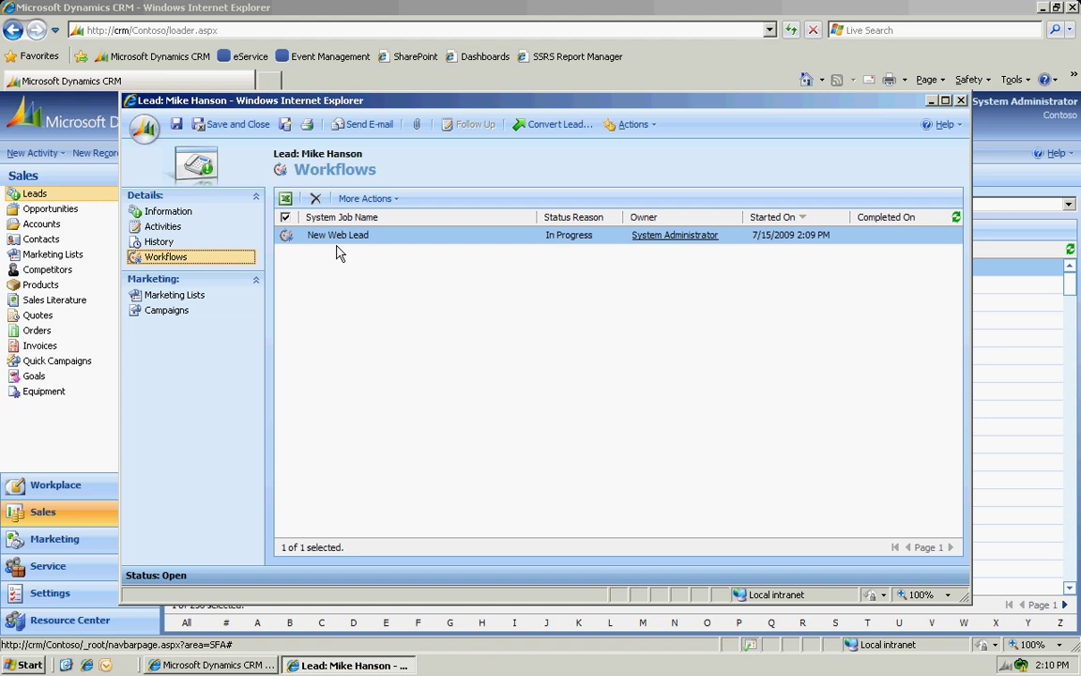
pyautogui.click(955, 219)
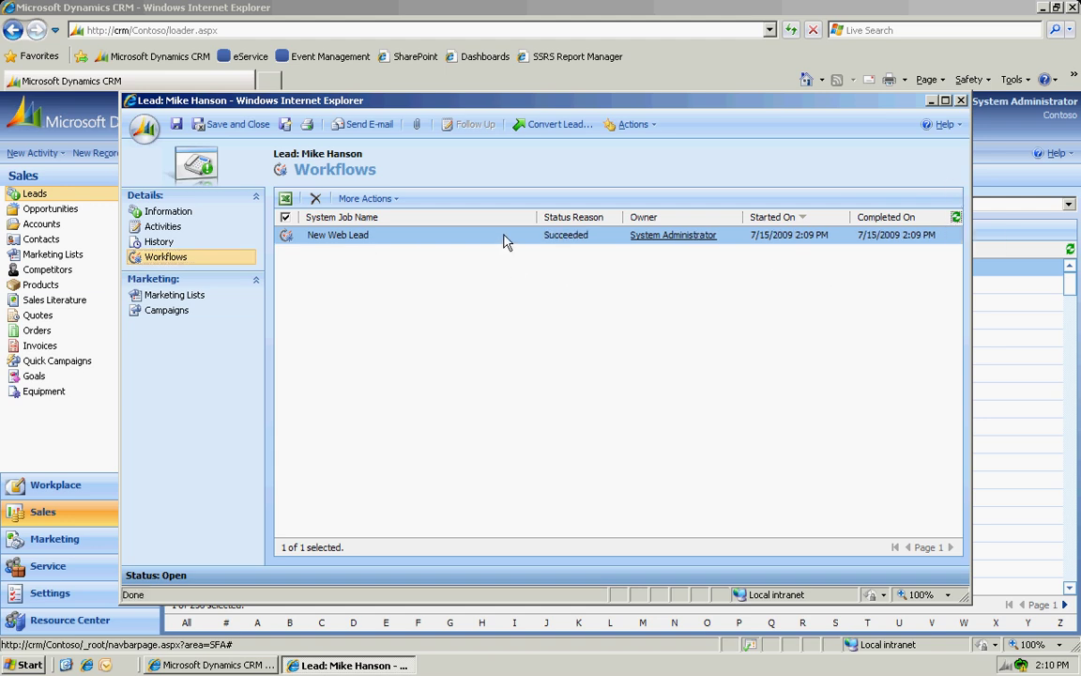
# Review the welcome e-mail in the lead's history, then return to the lead's open activities.
pyautogui.click(157, 242)
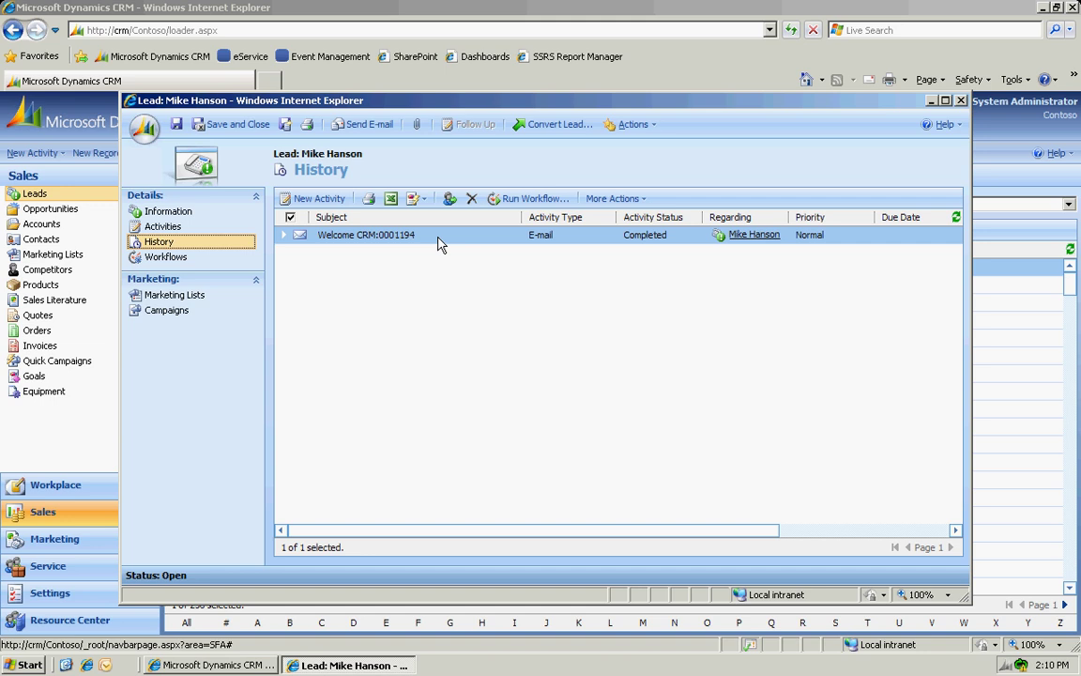
pyautogui.doubleClick(440, 235)
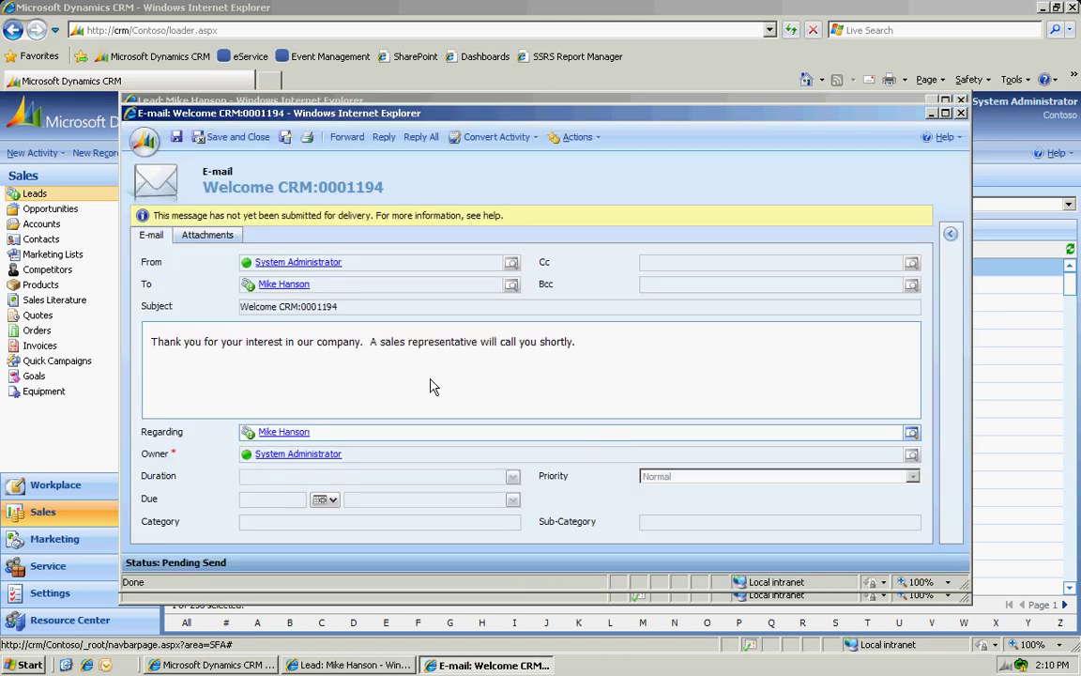
pyautogui.click(235, 137)
pyautogui.click(175, 227)
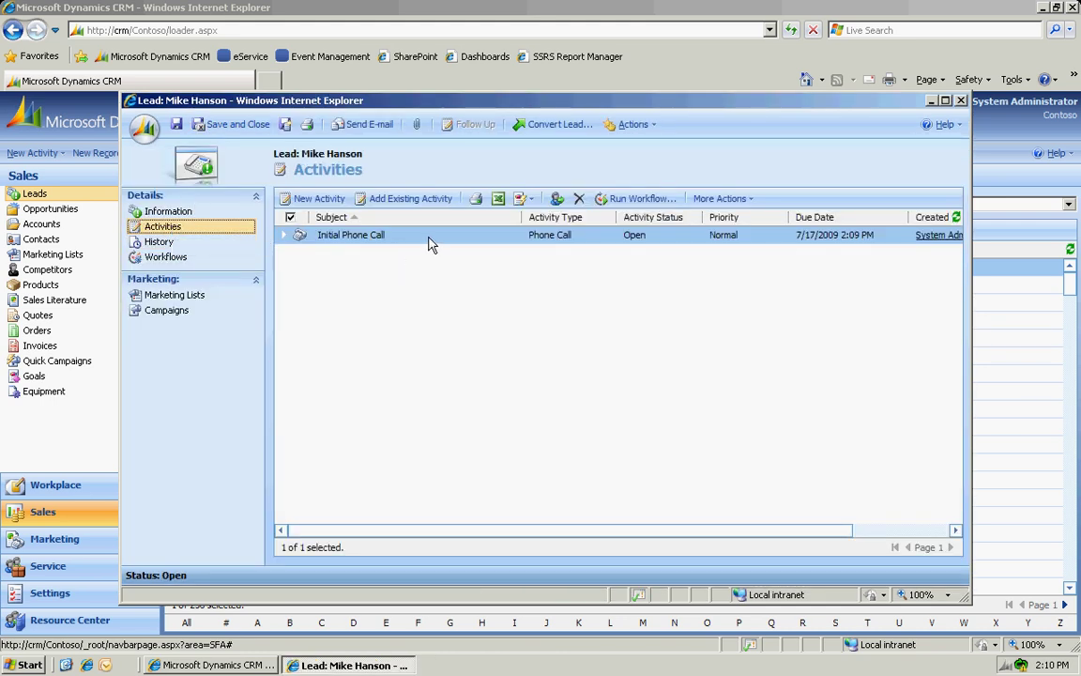
# Open the Initial Phone Call activity due 7/17/2009 from the lead's Activities list.
pyautogui.doubleClick(430, 236)
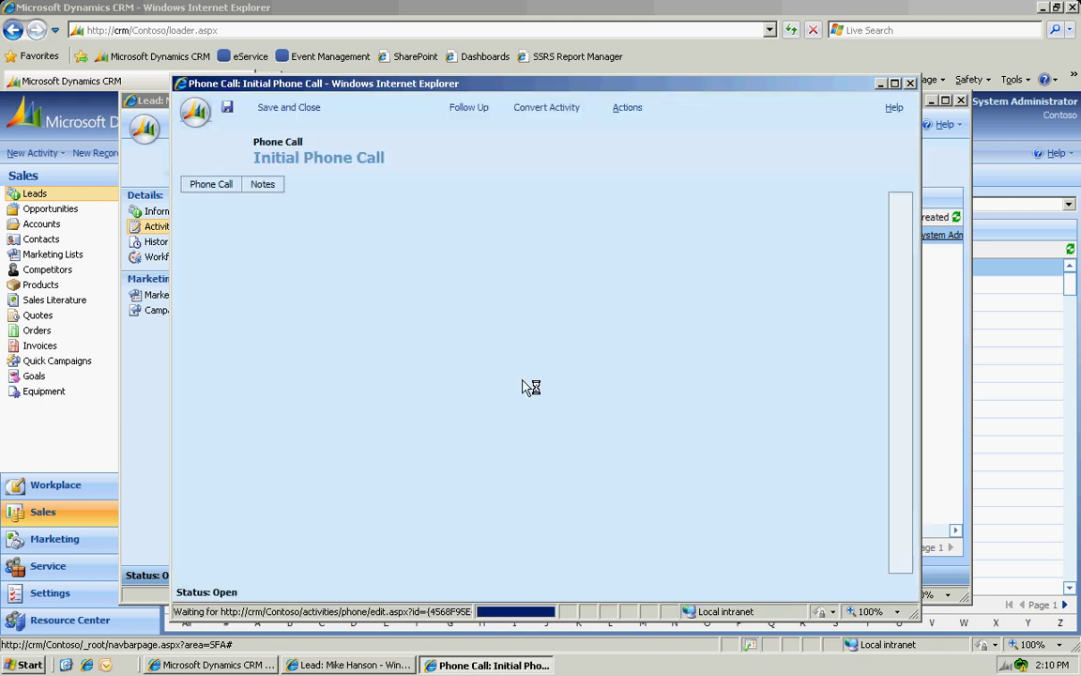